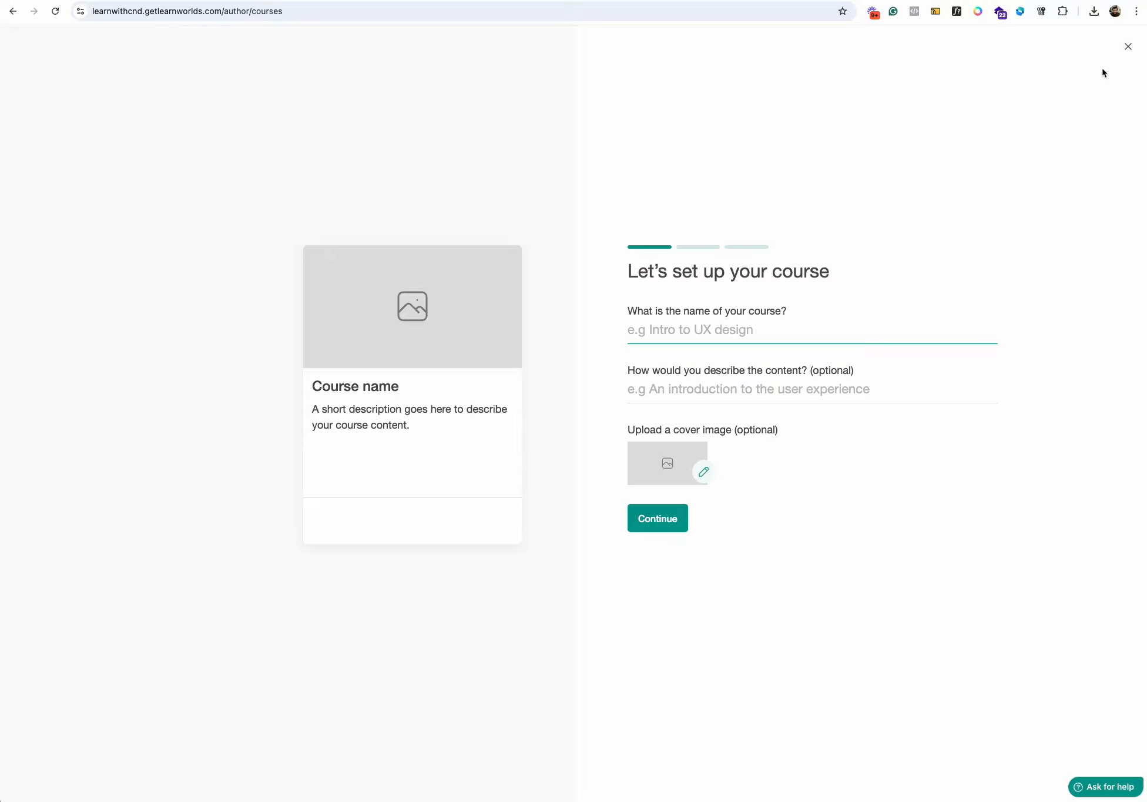
- Start a new course and name it "eCommerce Success"
{"action": "left_click", "coordinate": [1128, 47]}
{"action": "left_click", "coordinate": [322, 89]}
{"action": "left_click", "coordinate": [733, 335]}
{"action": "key", "text": "super+Tab"}
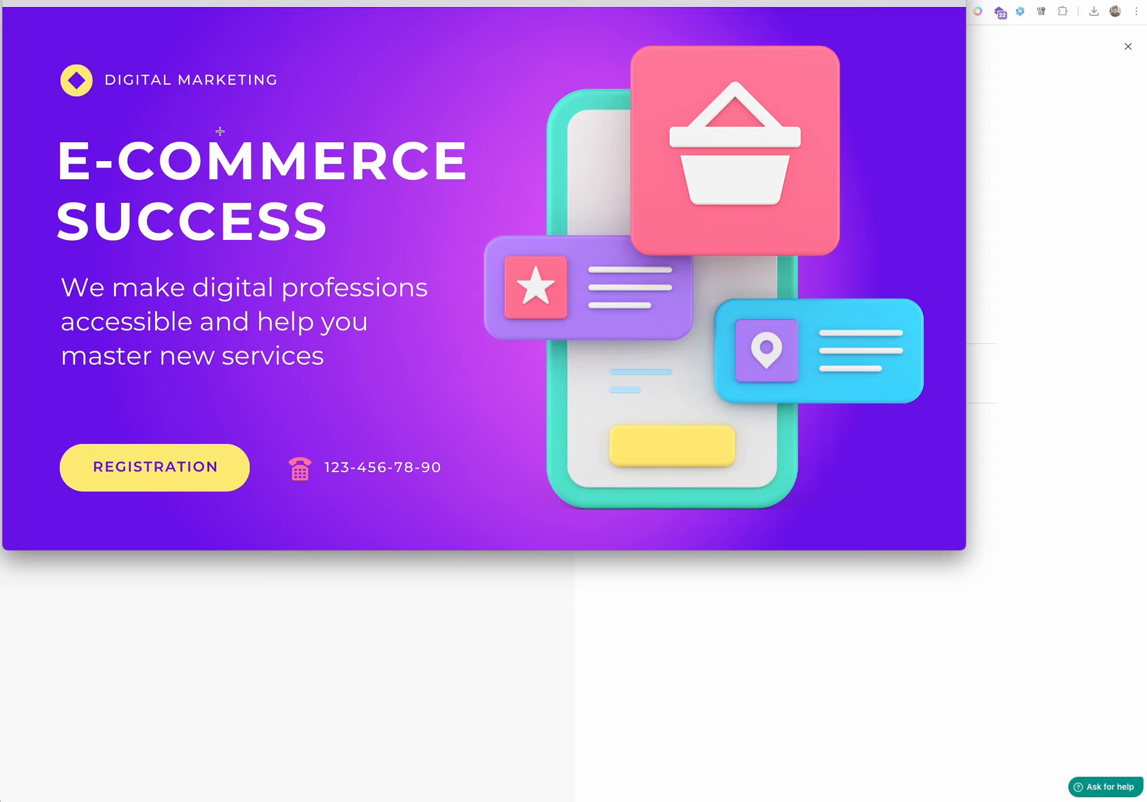
{"action": "left_click", "coordinate": [1065, 384]}
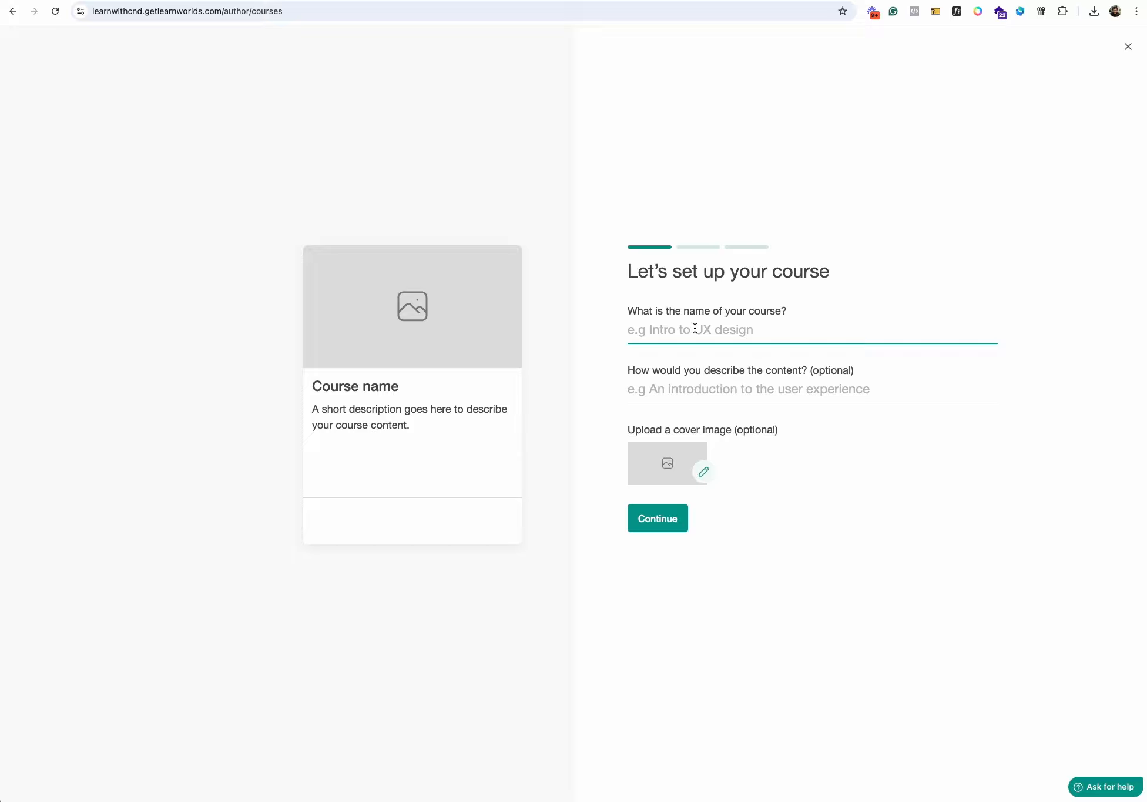
{"action": "type", "text": "eCommerce Succ"}
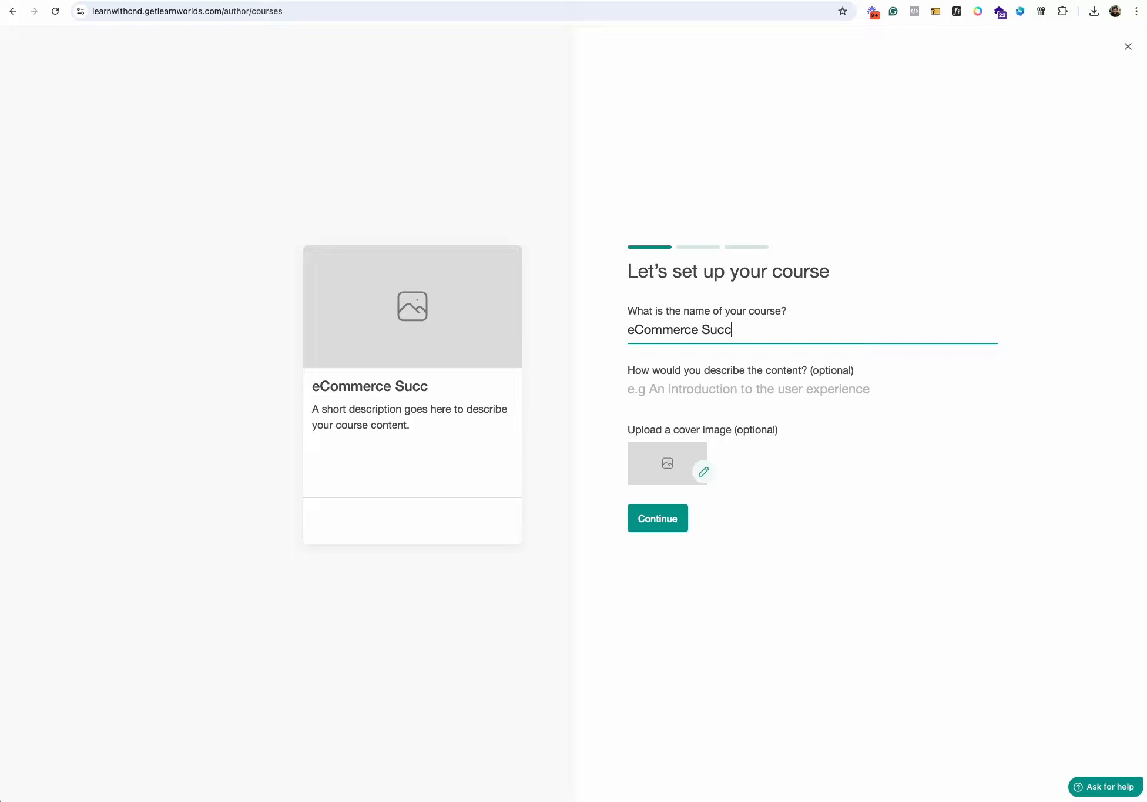
{"action": "type", "text": "ess"}
{"action": "left_click", "coordinate": [750, 394]}
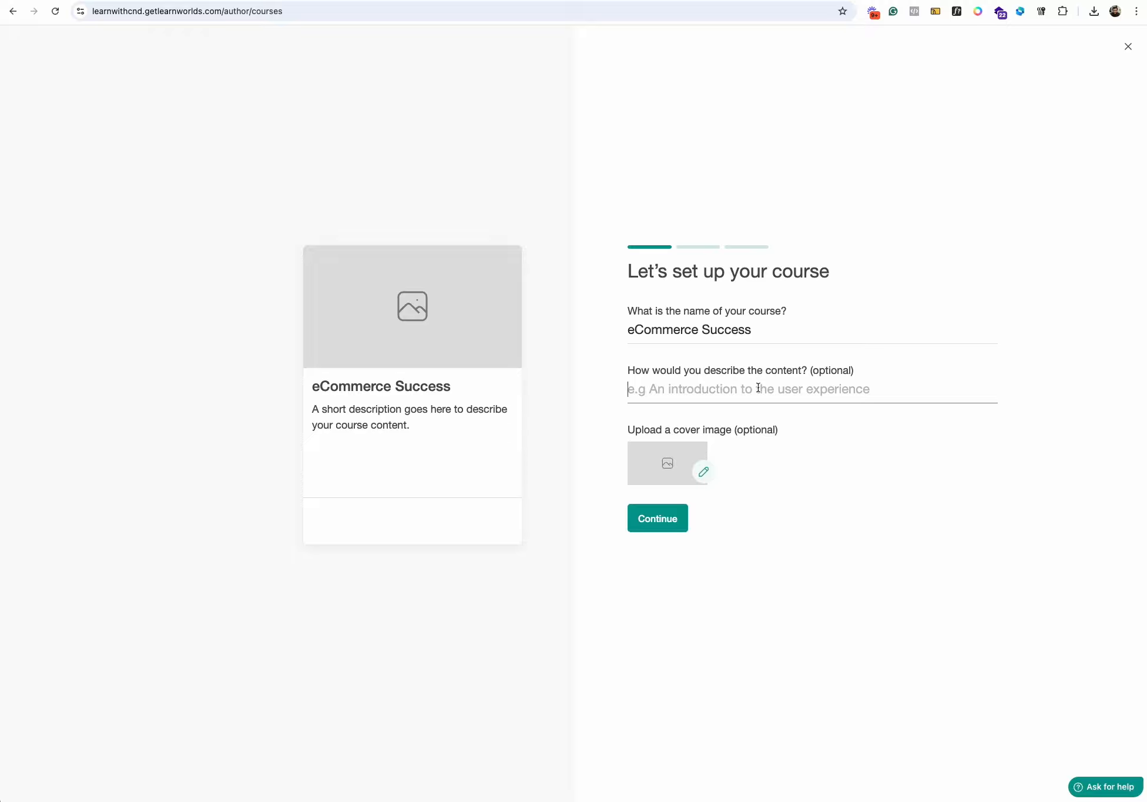
- Upload the purple E-Commerce Success banner from the device and insert it as the course cover image
{"action": "left_click", "coordinate": [666, 517]}
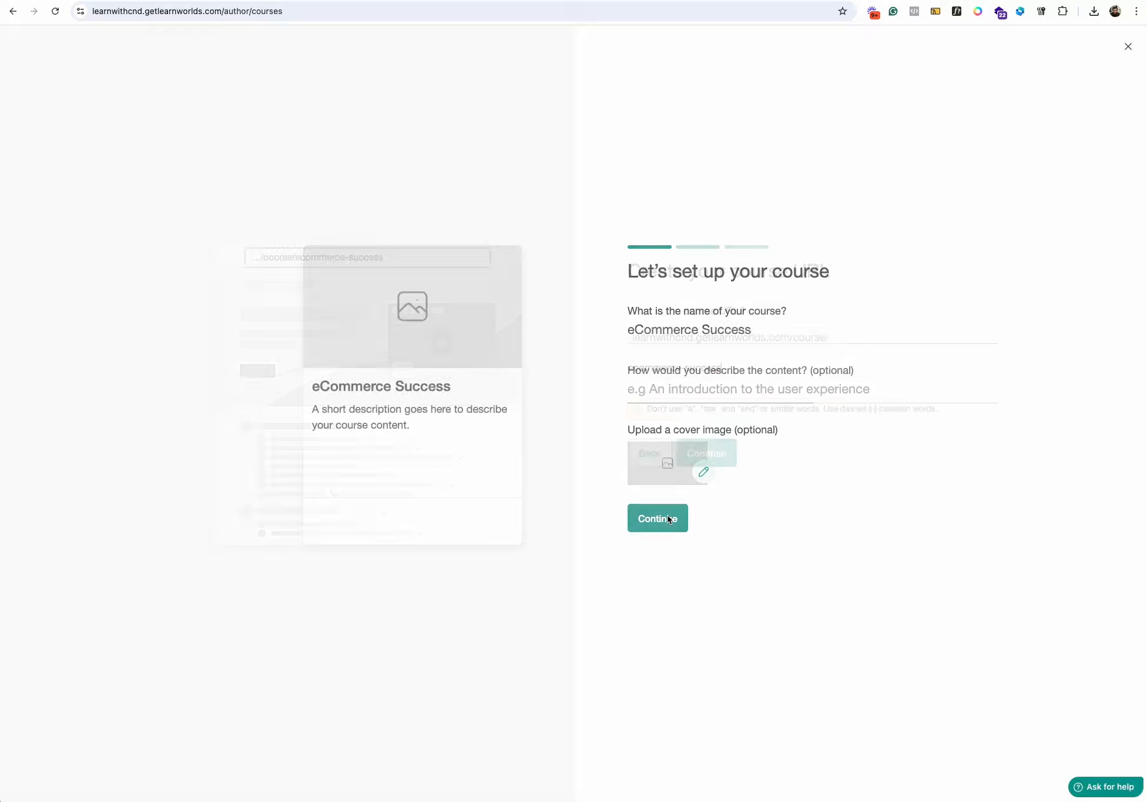
{"action": "left_click", "coordinate": [640, 464]}
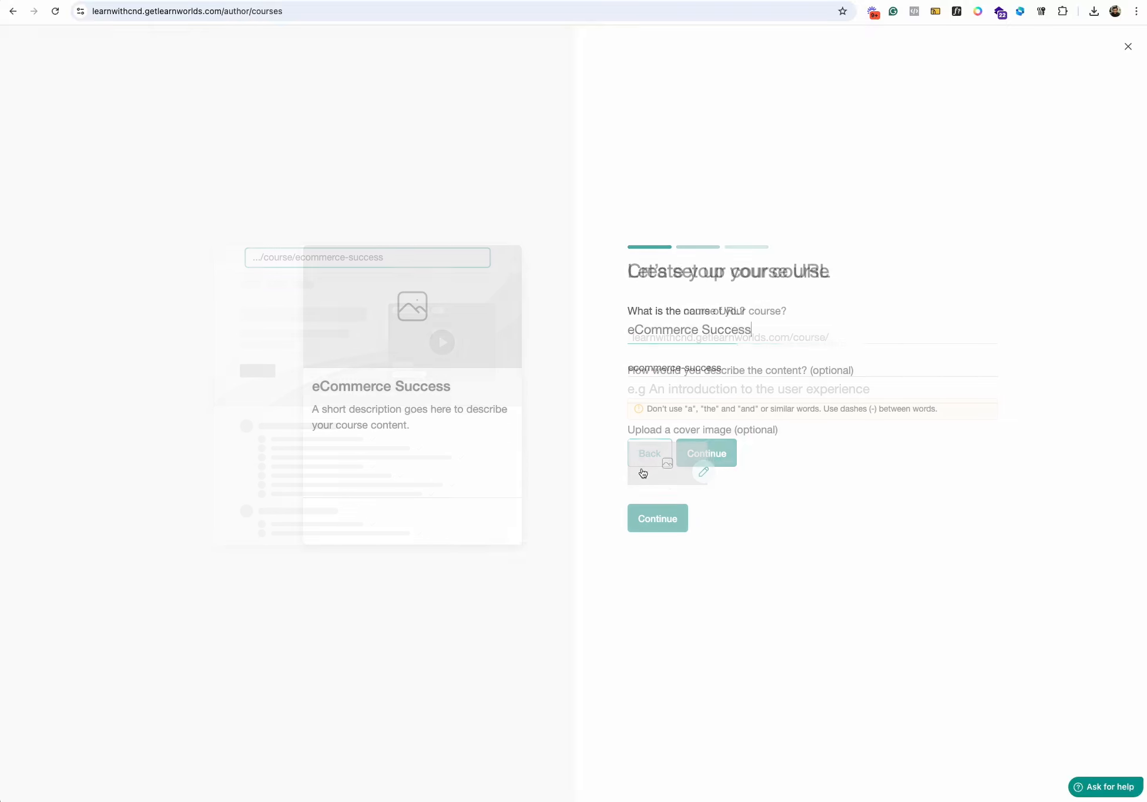
{"action": "left_click", "coordinate": [706, 475]}
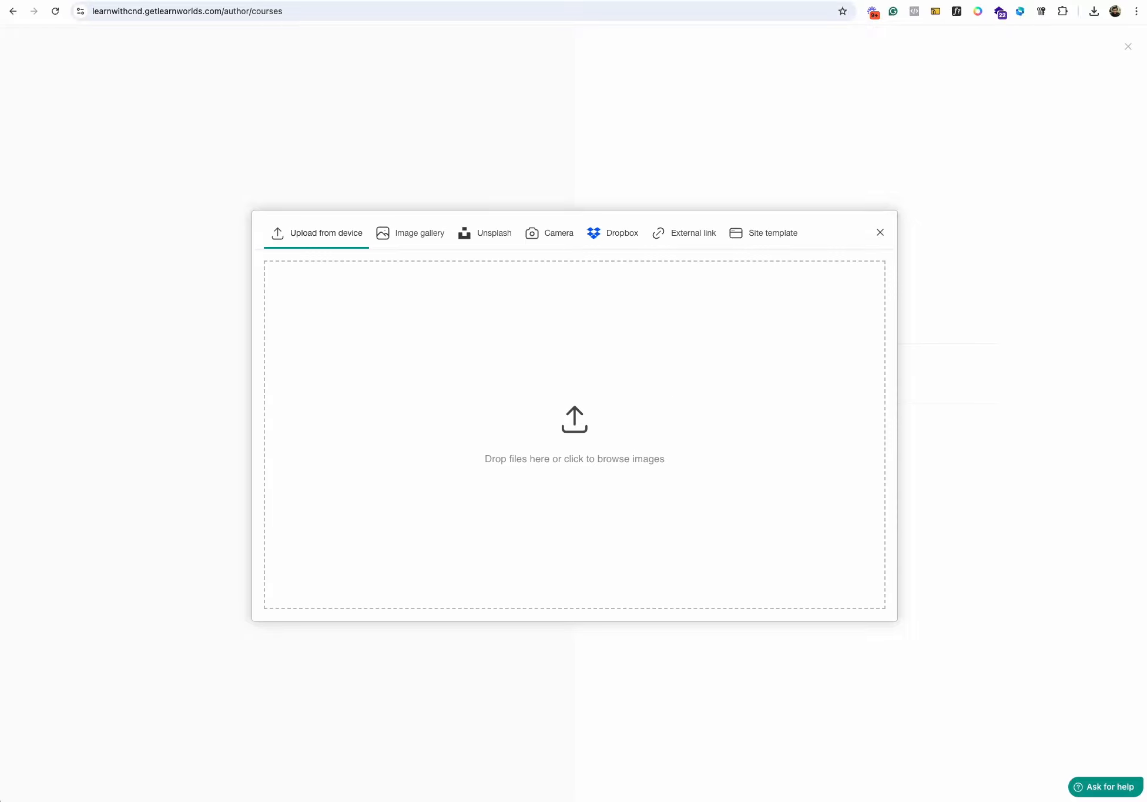
{"action": "left_click_drag", "start_coordinate": [612, 800], "coordinate": [589, 432]}
{"action": "left_click", "coordinate": [306, 595]}
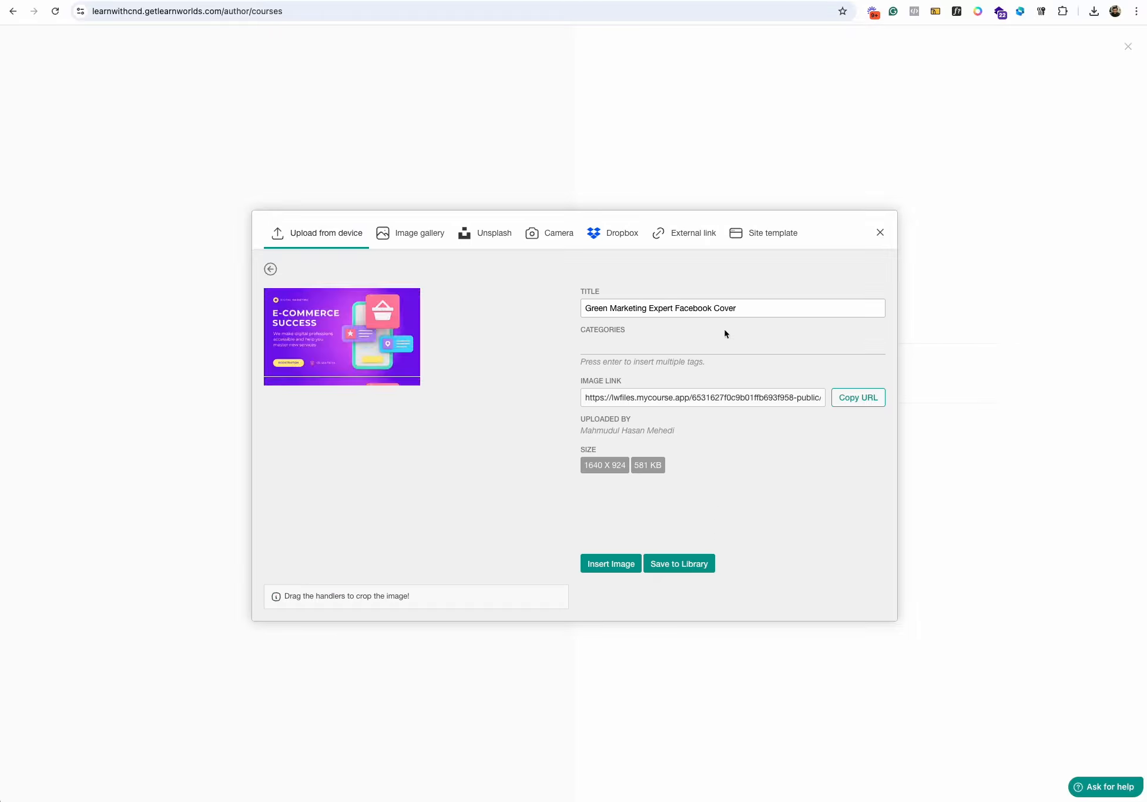
{"action": "left_click", "coordinate": [611, 565]}
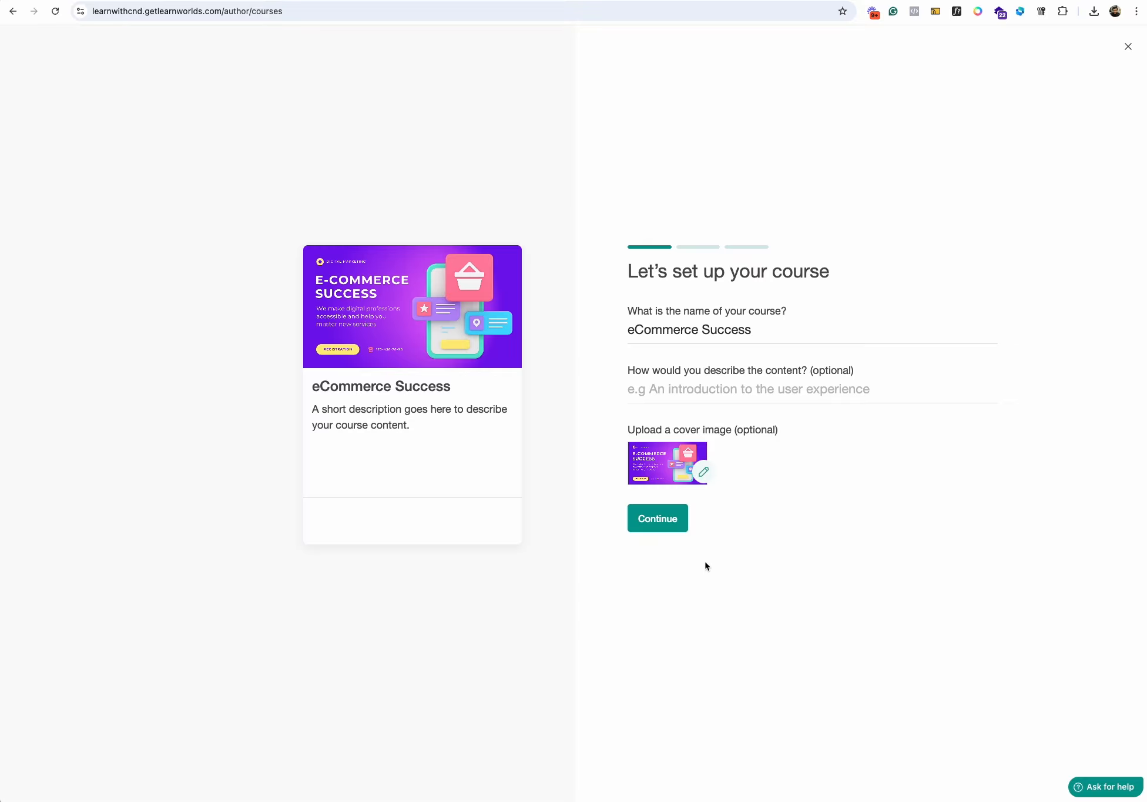
- Accept the course URL ecommerce-success and set the course access to Paid
{"action": "left_click", "coordinate": [649, 516]}
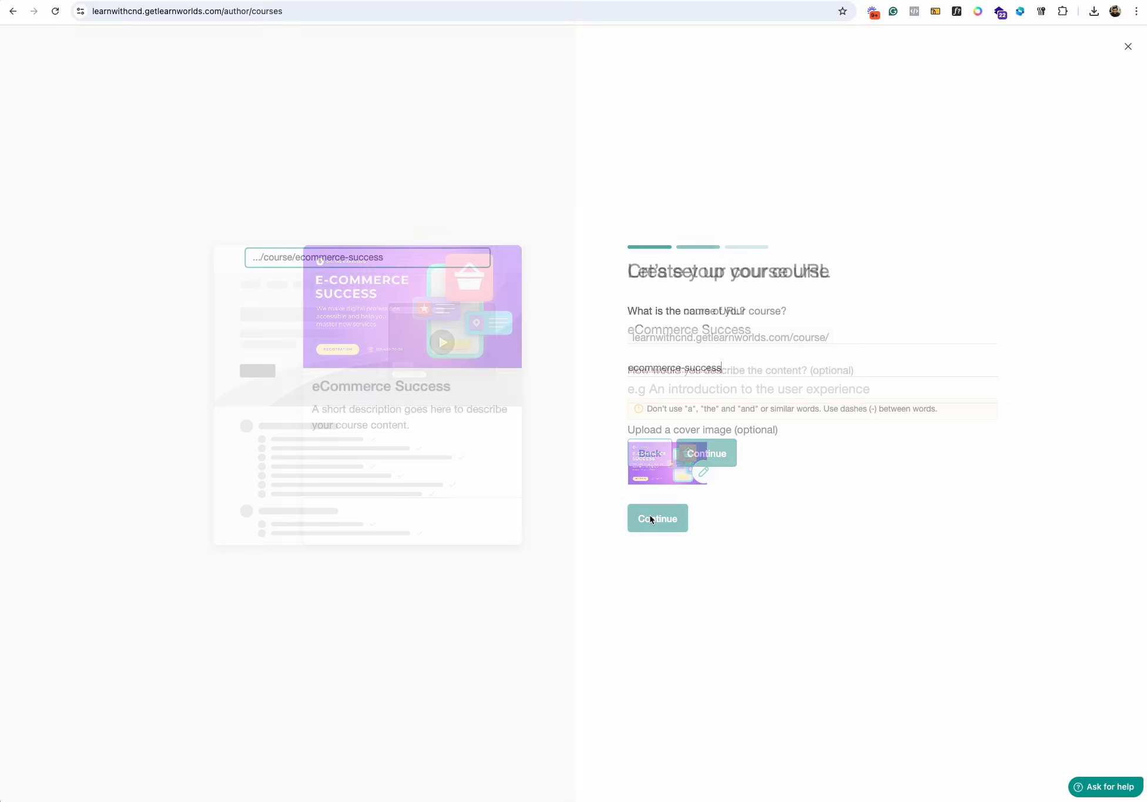
{"action": "left_click", "coordinate": [714, 455]}
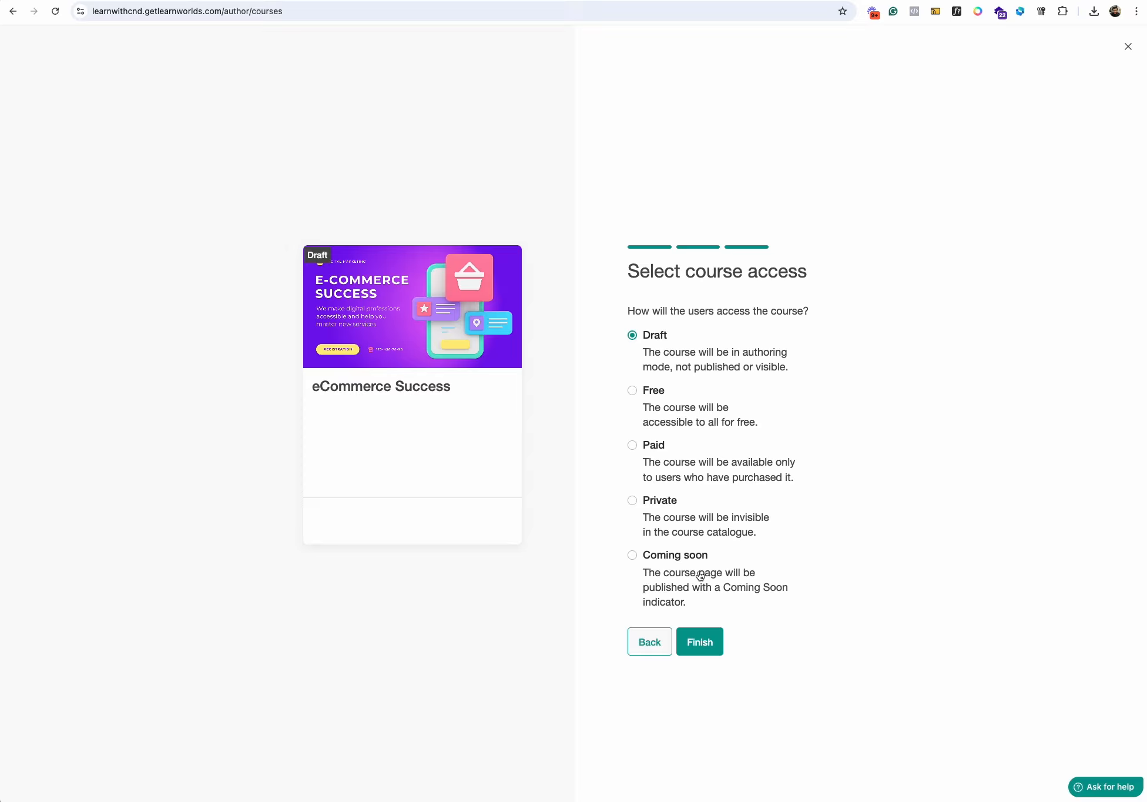
{"action": "left_click", "coordinate": [663, 444]}
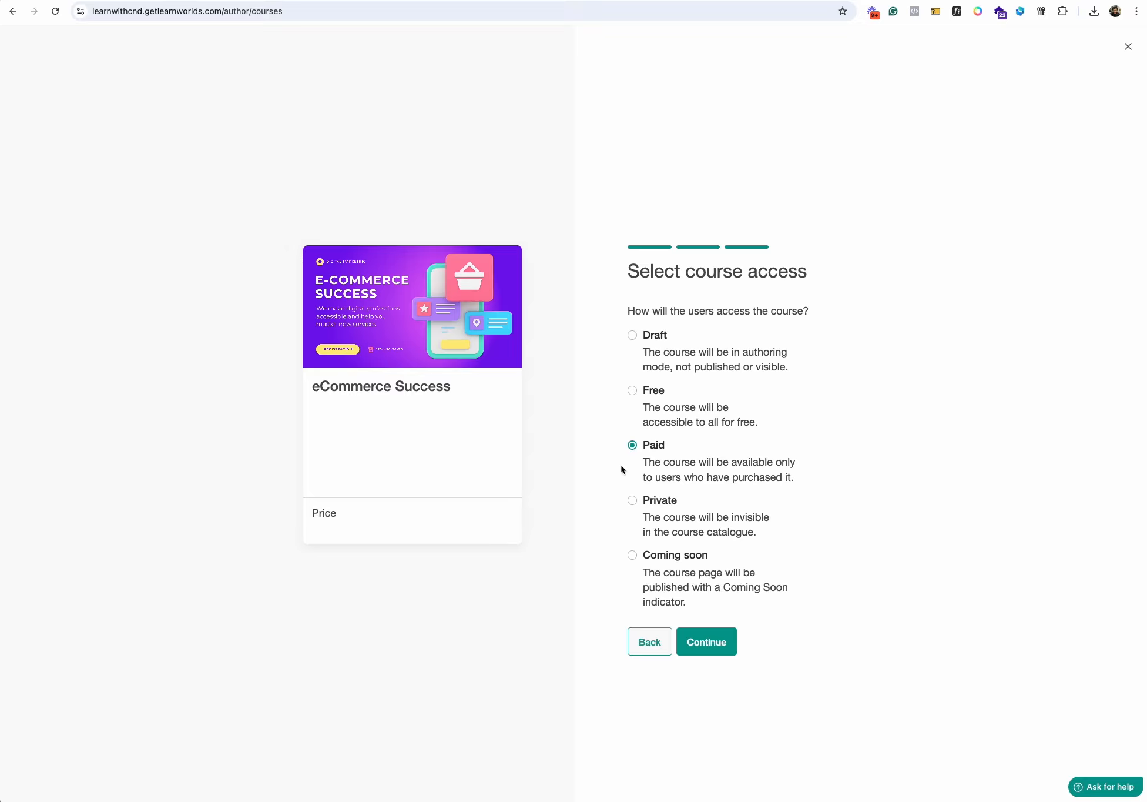
{"action": "left_click", "coordinate": [632, 554]}
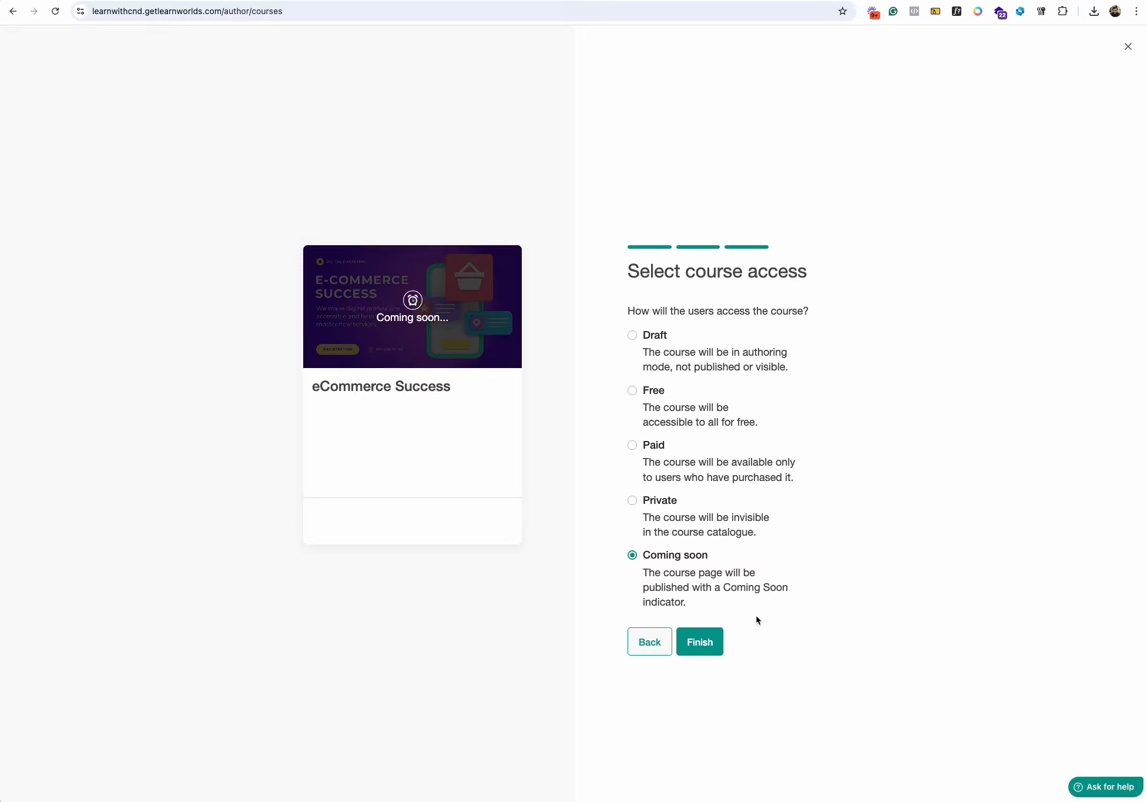
{"action": "left_click", "coordinate": [646, 446]}
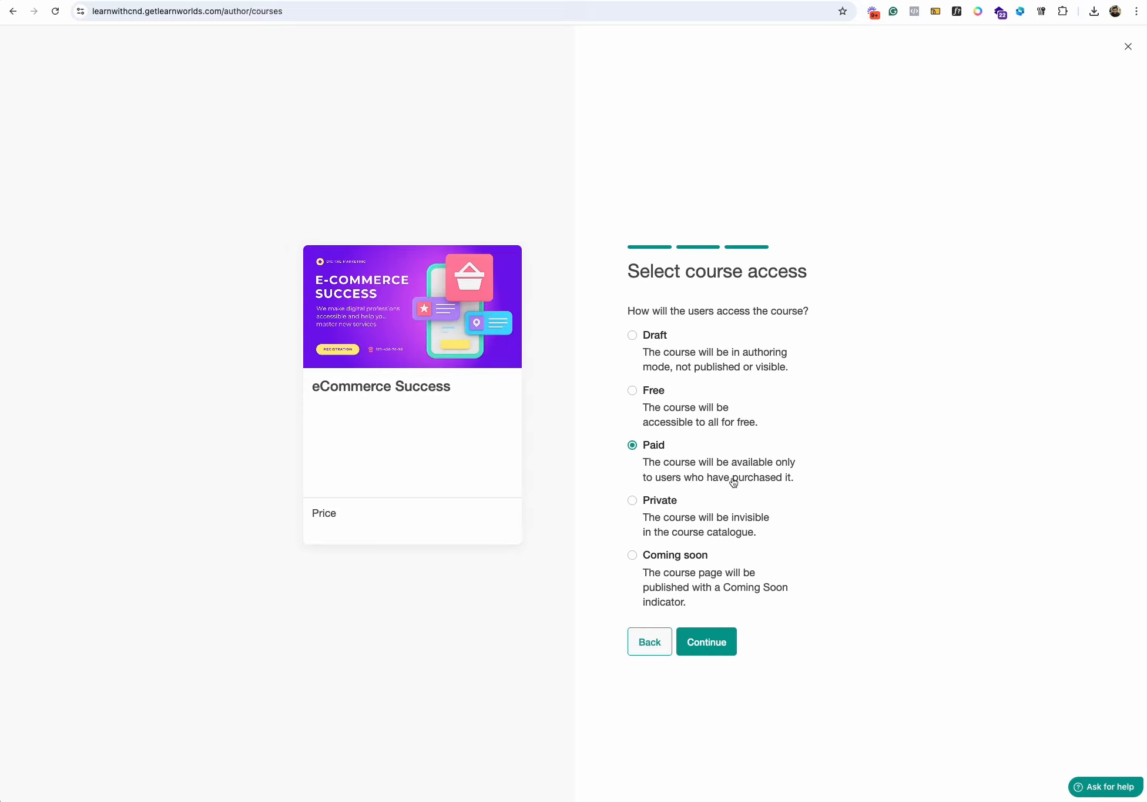
{"action": "left_click", "coordinate": [708, 641]}
- Set the course price to $100 with a discounted price of $80, and finish the course setup
{"action": "left_click", "coordinate": [674, 337]}
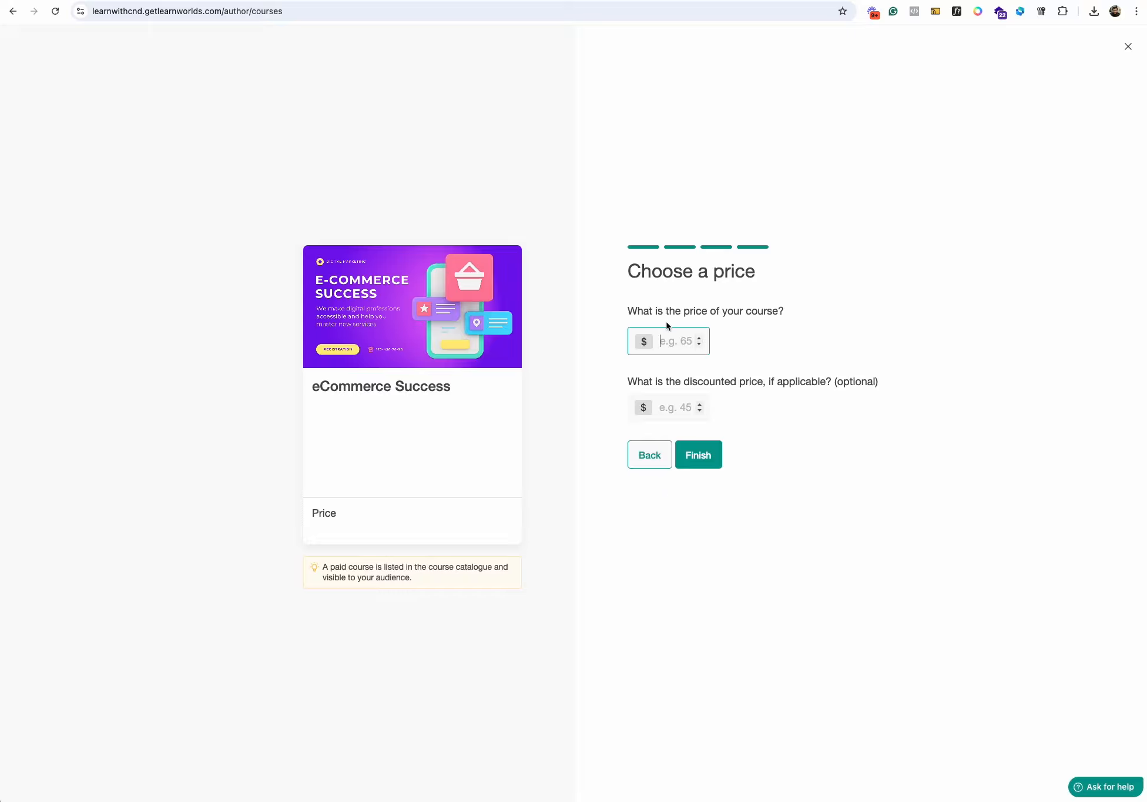
{"action": "type", "text": "100"}
{"action": "left_click", "coordinate": [665, 400]}
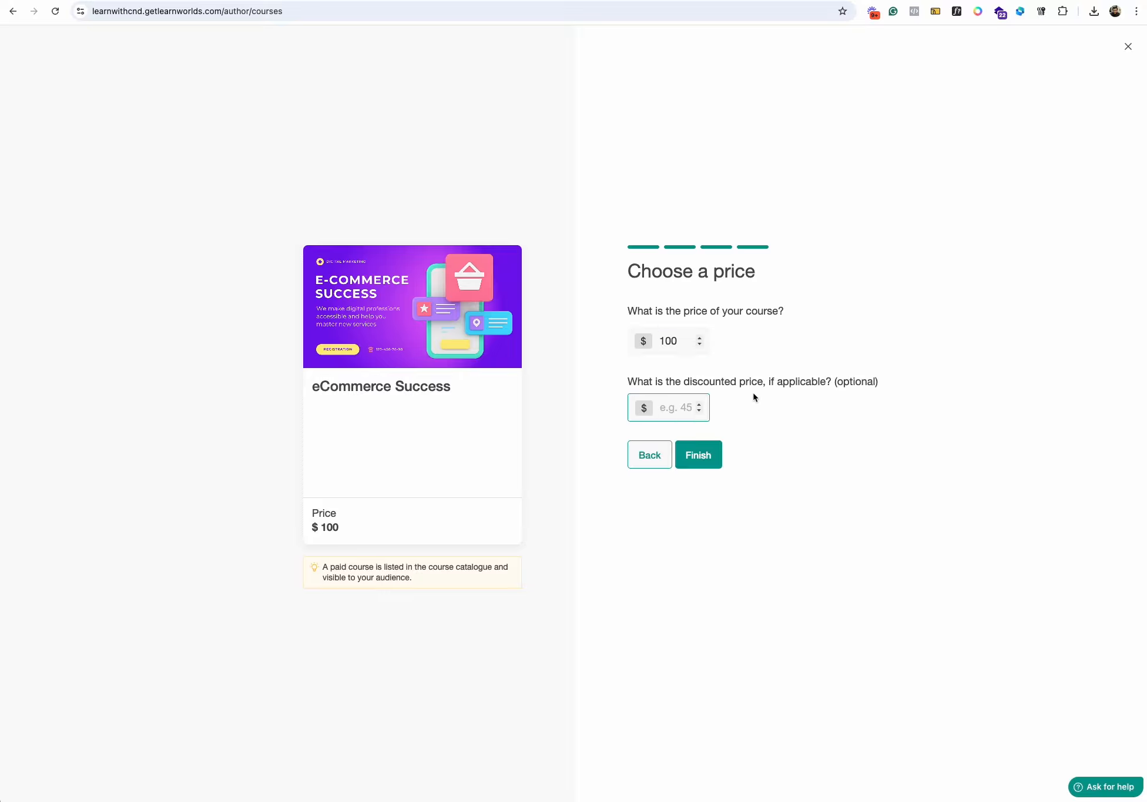
{"action": "type", "text": "80"}
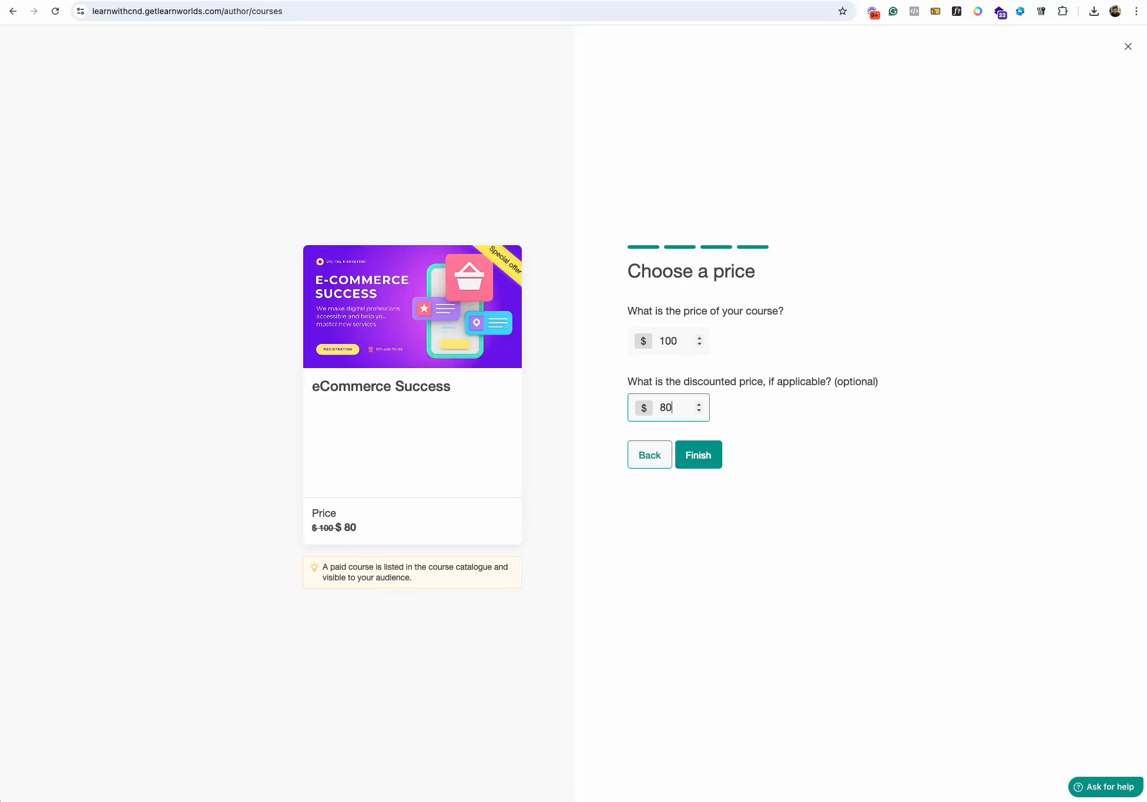
{"action": "left_click", "coordinate": [711, 467]}
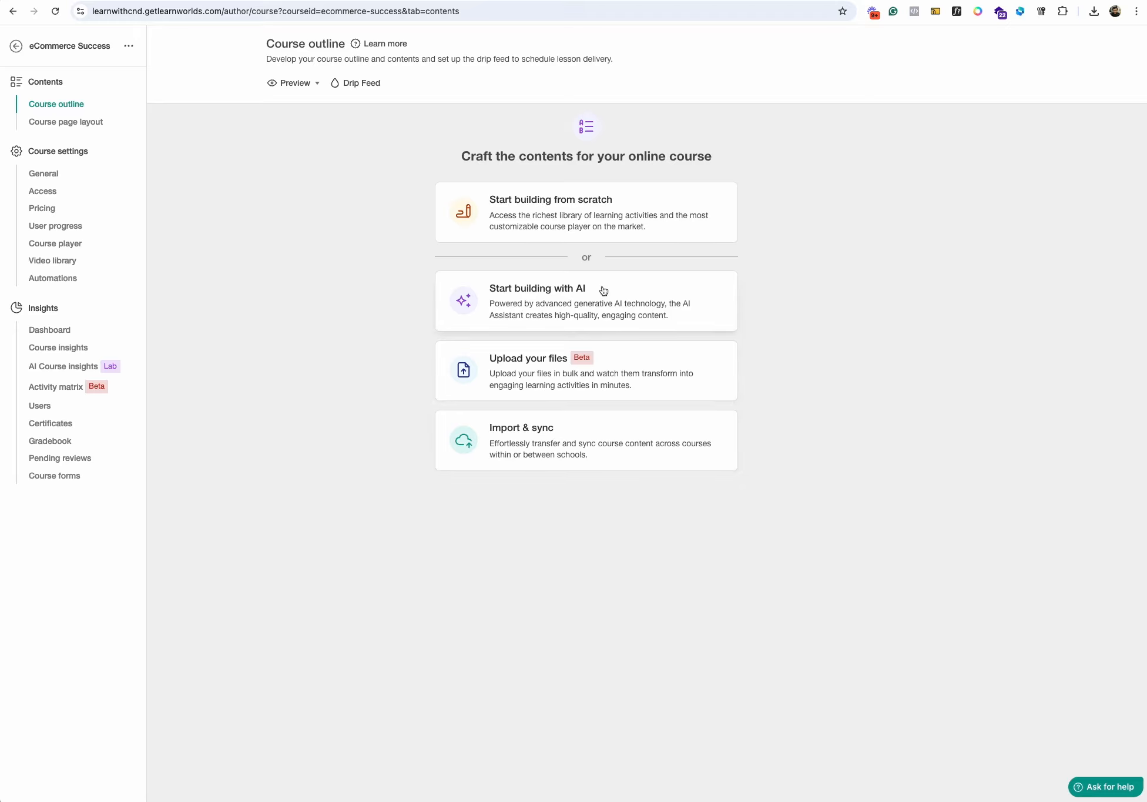
- Start building the course with AI, adding Live sessions and Certificate to the learning activity types
{"action": "left_click", "coordinate": [567, 307]}
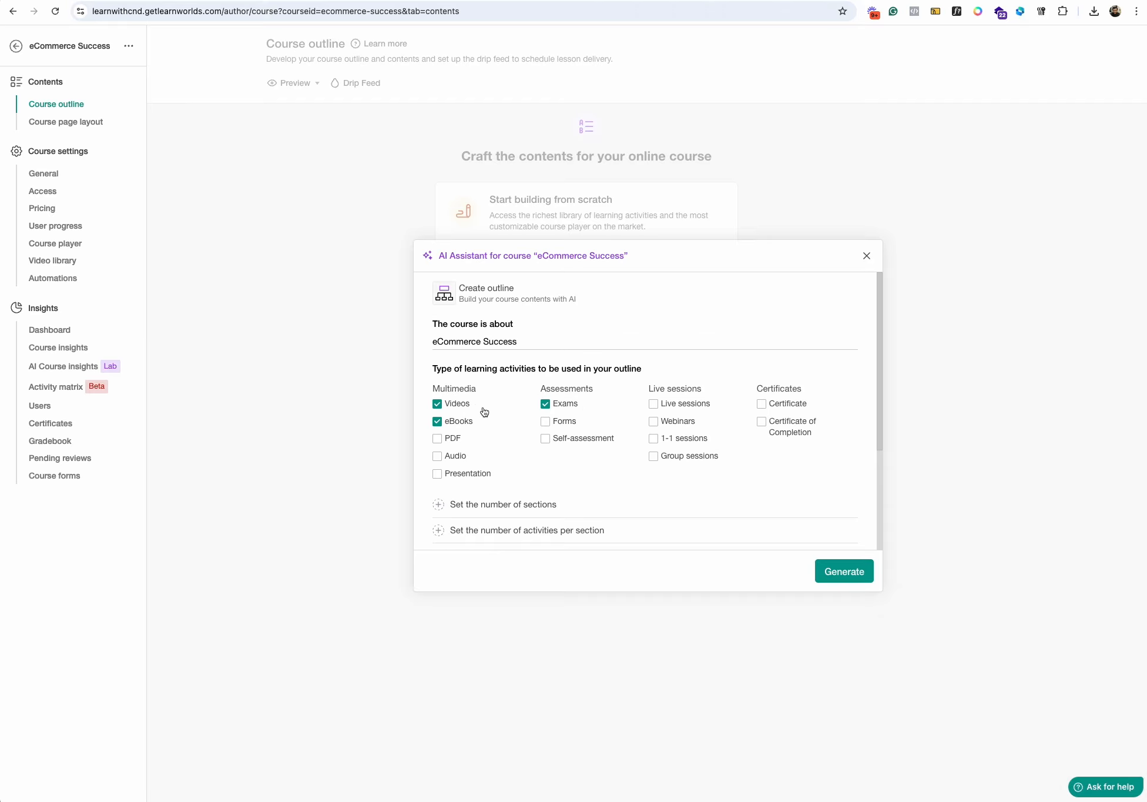
{"action": "left_click", "coordinate": [692, 407]}
{"action": "left_click", "coordinate": [772, 403]}
- Set the outline to 5 sections with 5 activities per section and generate it
{"action": "scroll", "coordinate": [565, 503], "scroll_direction": "down", "scroll_amount": 1}
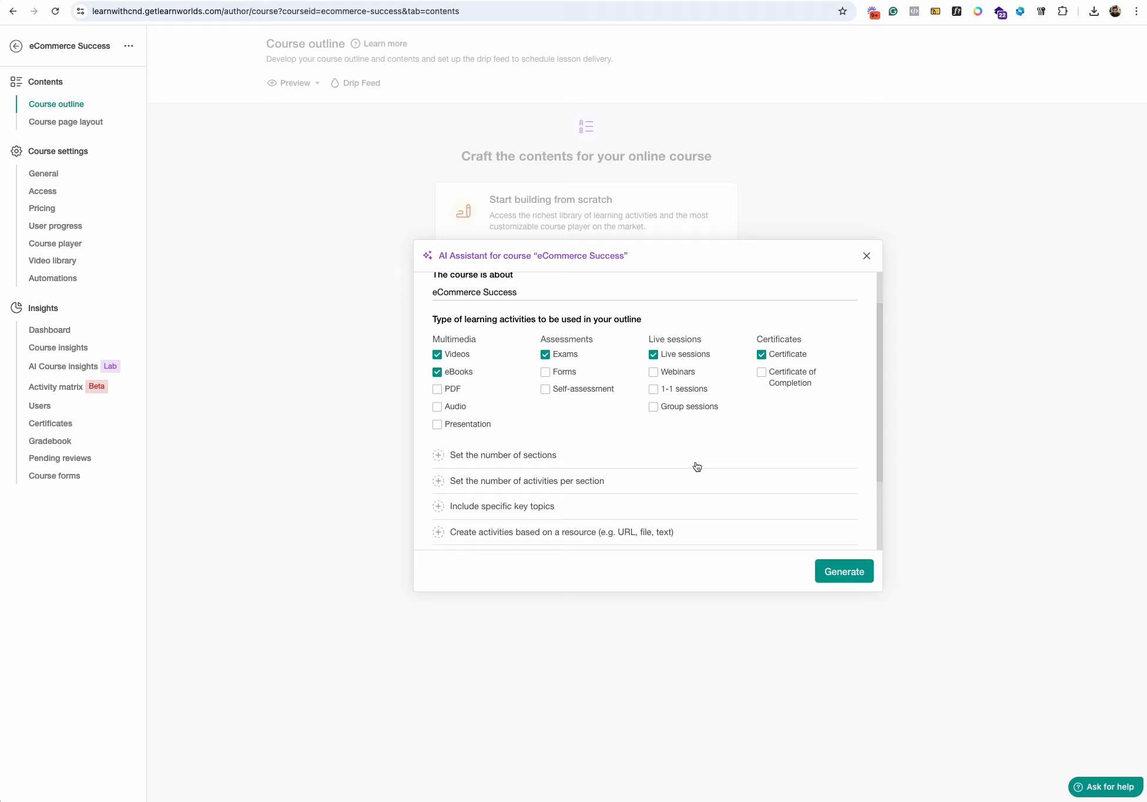
{"action": "scroll", "coordinate": [696, 466], "scroll_direction": "down", "scroll_amount": 2}
{"action": "left_click", "coordinate": [555, 364]}
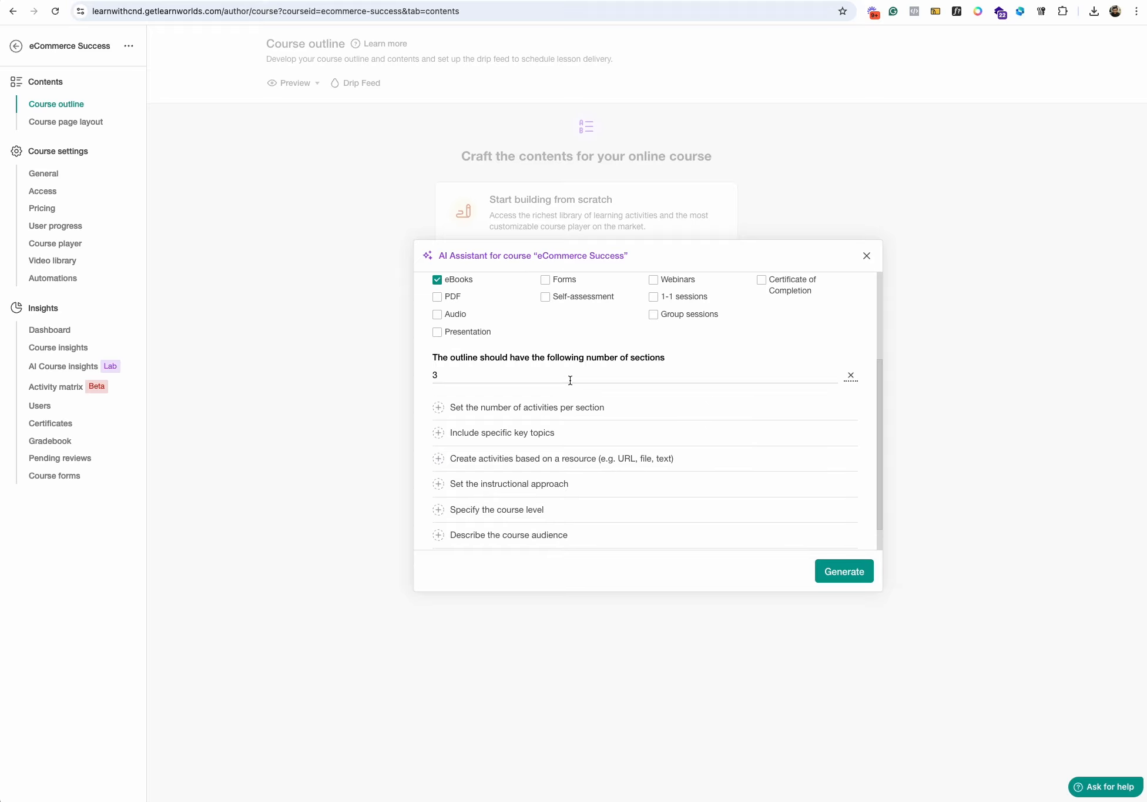
{"action": "double_click", "coordinate": [570, 380]}
{"action": "type", "text": "5"}
{"action": "left_click", "coordinate": [564, 408]}
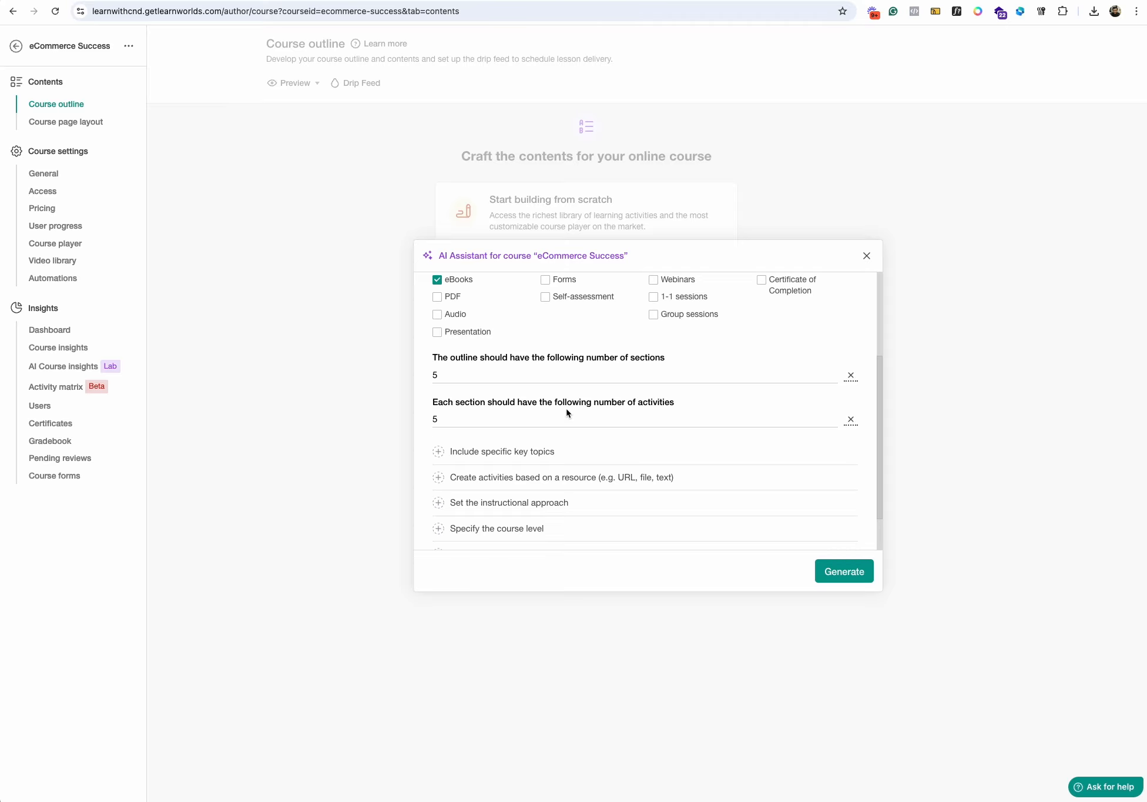
{"action": "left_click", "coordinate": [841, 569]}
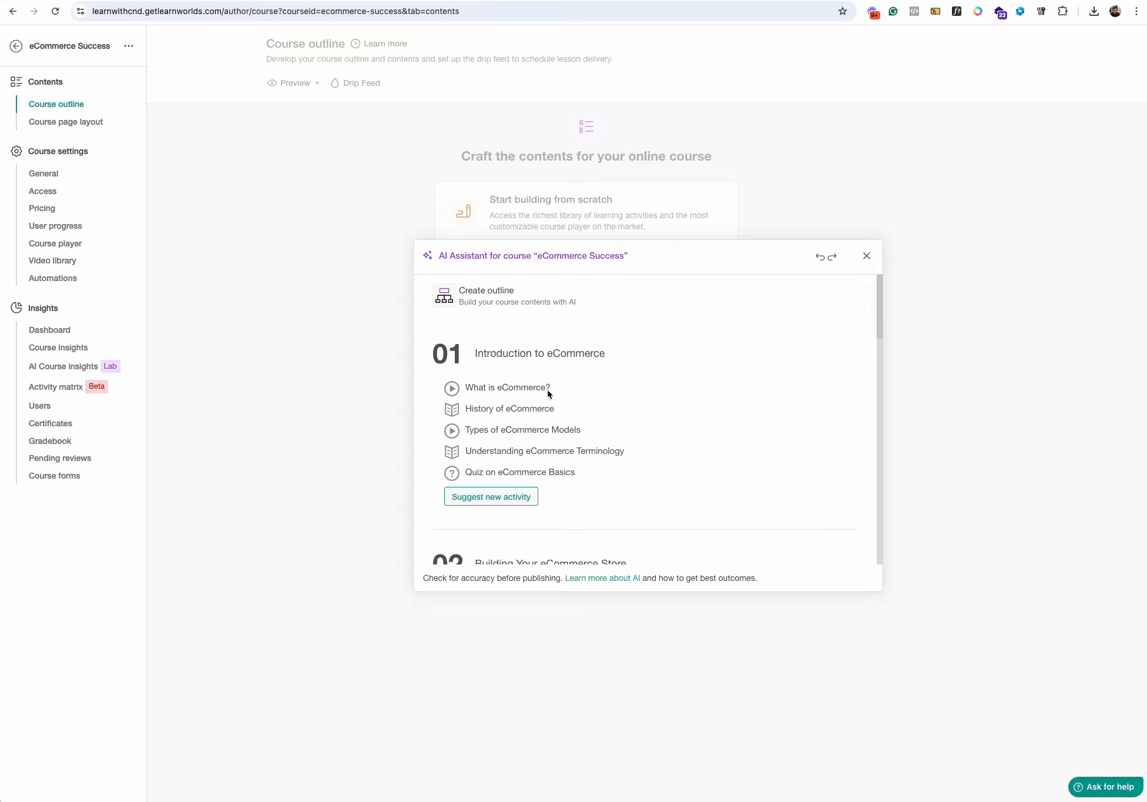
- Try deleting the word "eCommerce" from the first section's title and undo the deletion
{"action": "triple_click", "coordinate": [517, 352]}
{"action": "left_click", "coordinate": [599, 353]}
{"action": "double_click", "coordinate": [600, 353]}
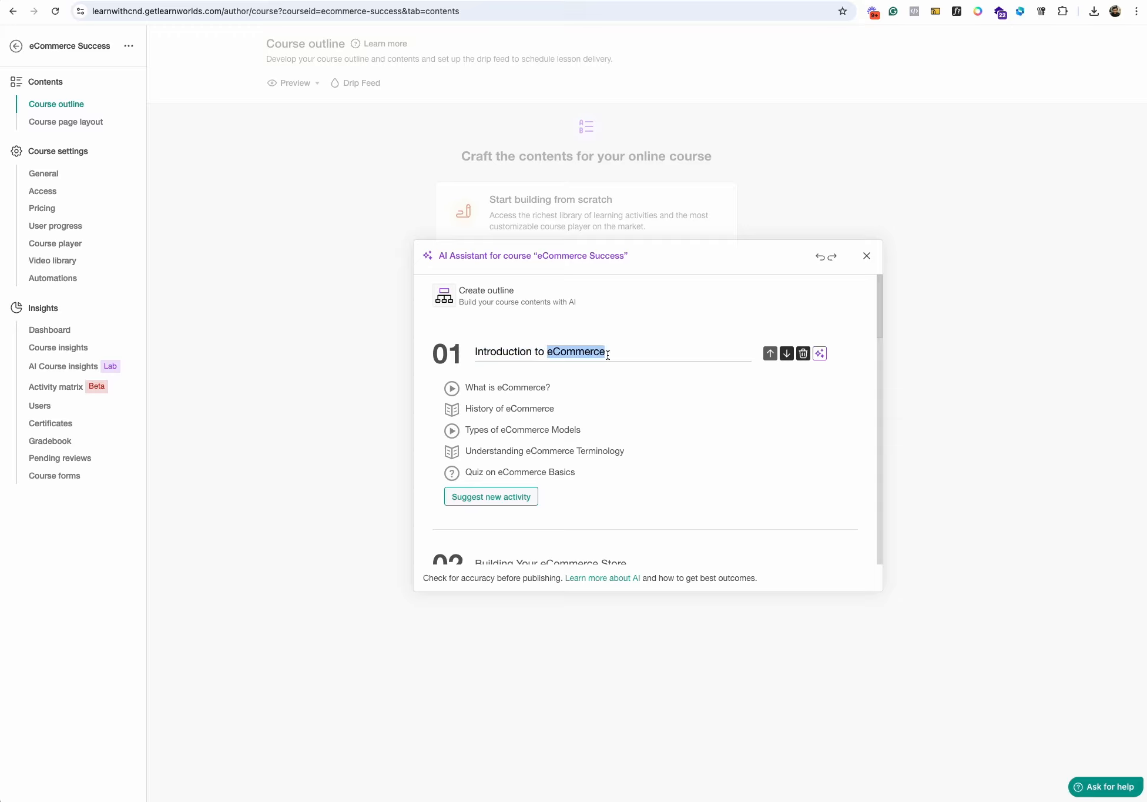
{"action": "key", "text": "BackSpace"}
{"action": "key", "text": "super+z"}
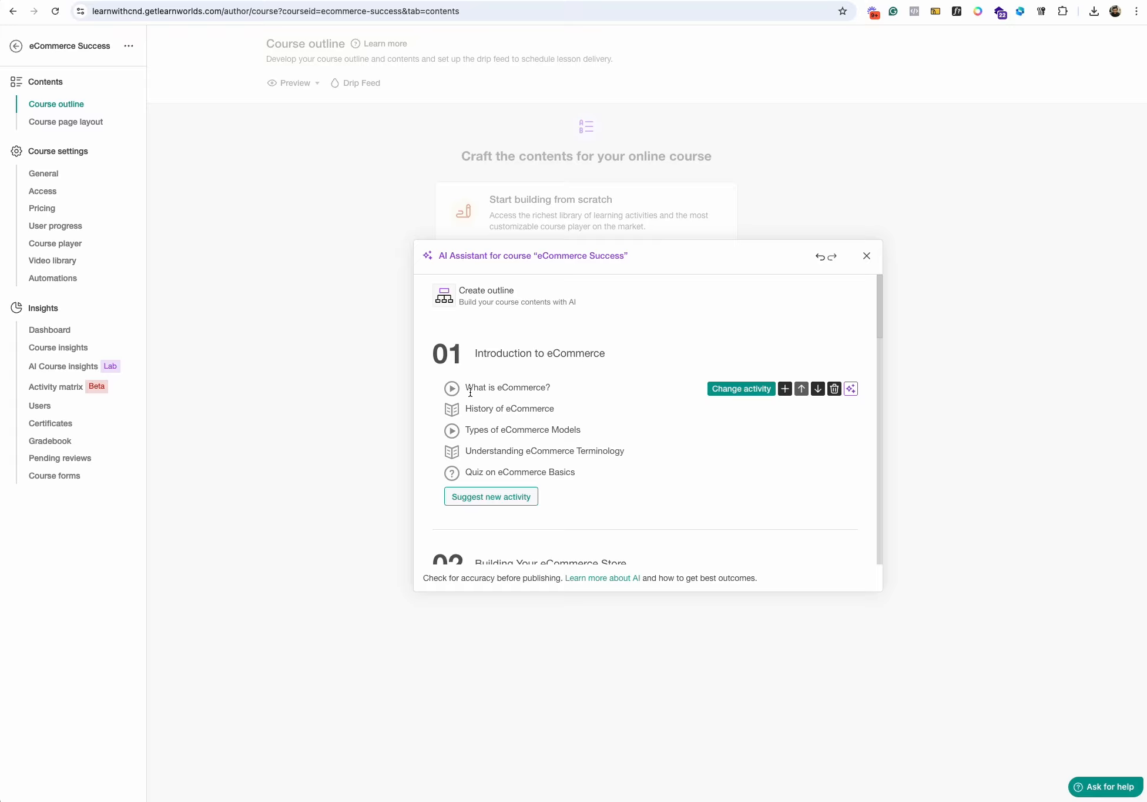
- Review the sections and activities of the generated outline, including the Certificate of Completion in the last section
{"action": "scroll", "coordinate": [564, 410], "scroll_direction": "down", "scroll_amount": 15}
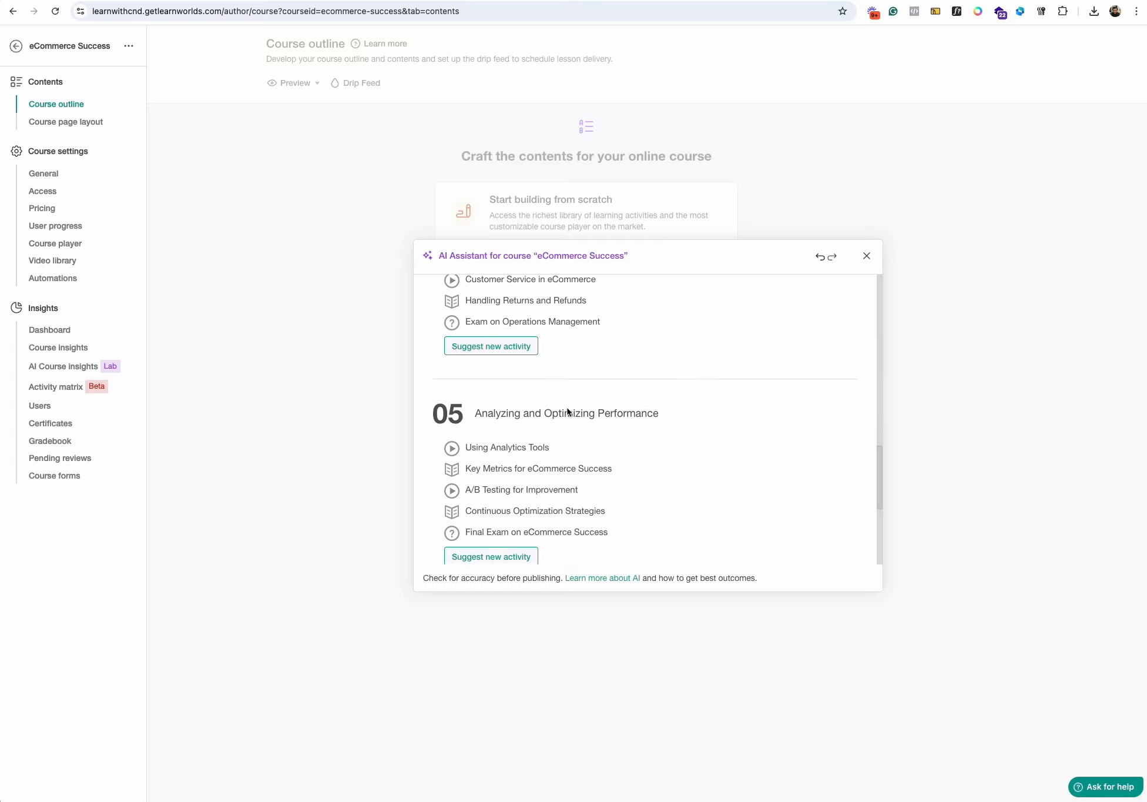
{"action": "left_click_drag", "start_coordinate": [465, 491], "coordinate": [566, 493]}
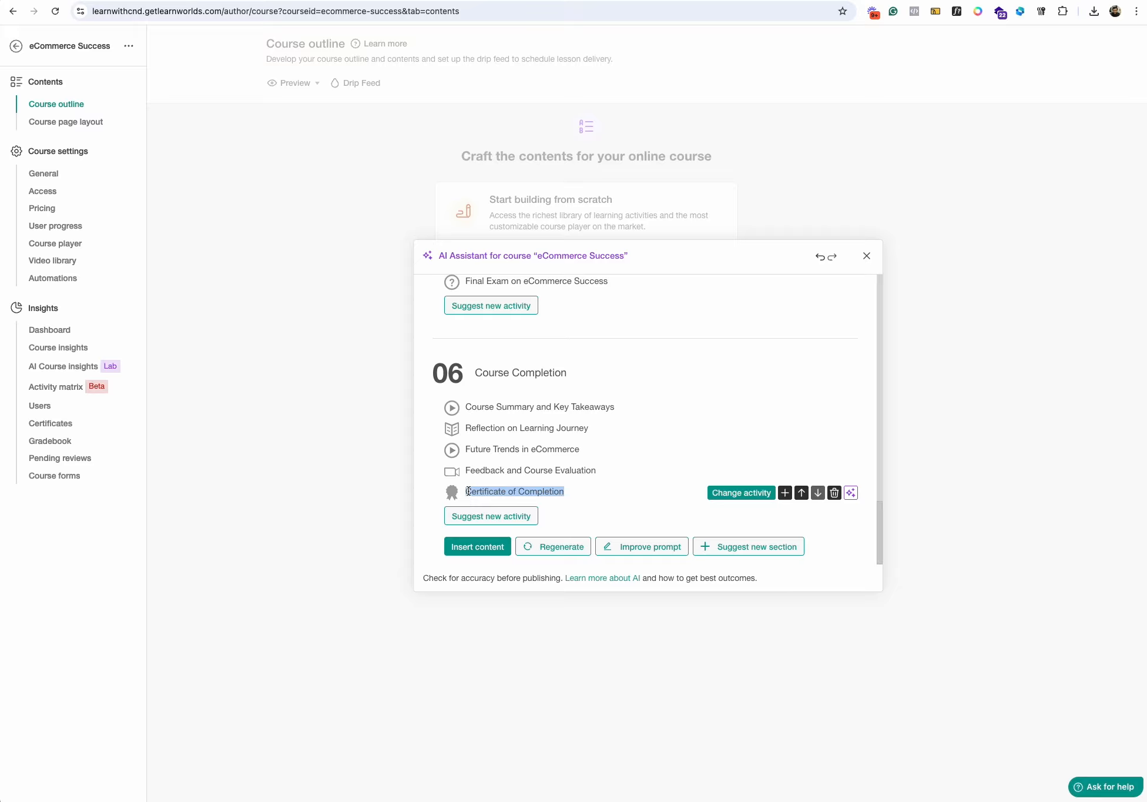
{"action": "scroll", "coordinate": [551, 494], "scroll_direction": "up", "scroll_amount": 15}
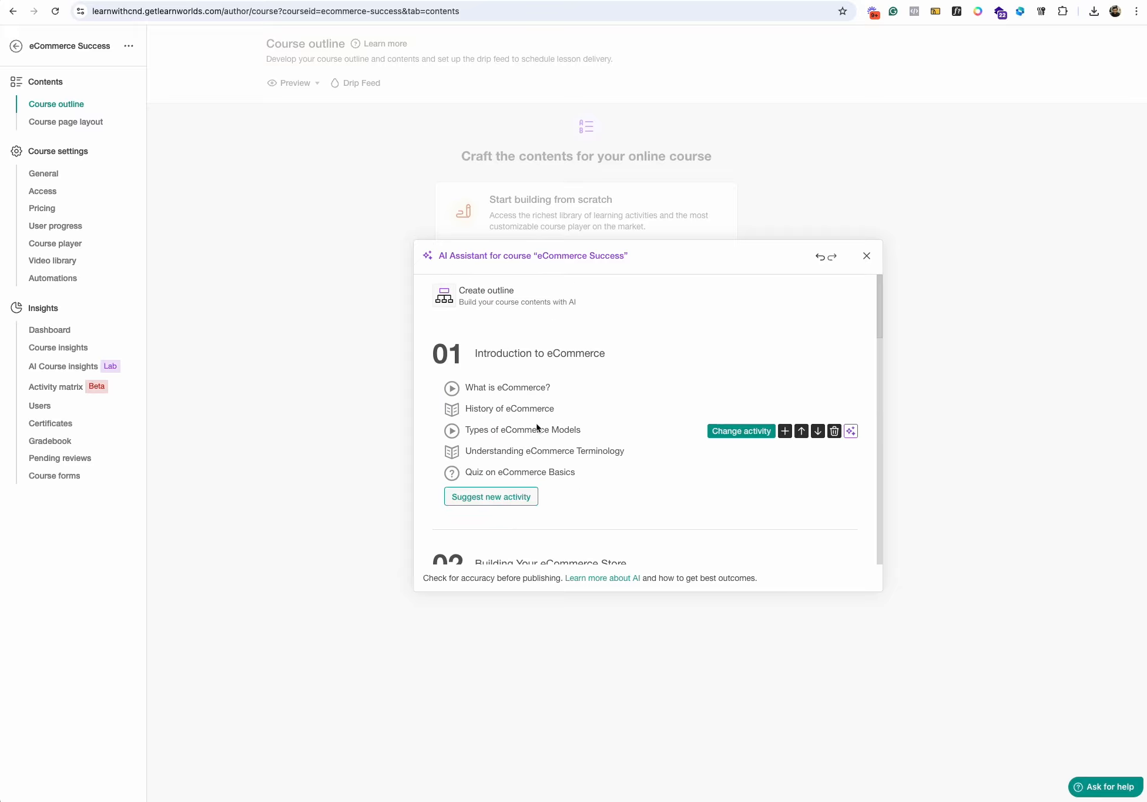
{"action": "scroll", "coordinate": [590, 468], "scroll_direction": "down", "scroll_amount": 15}
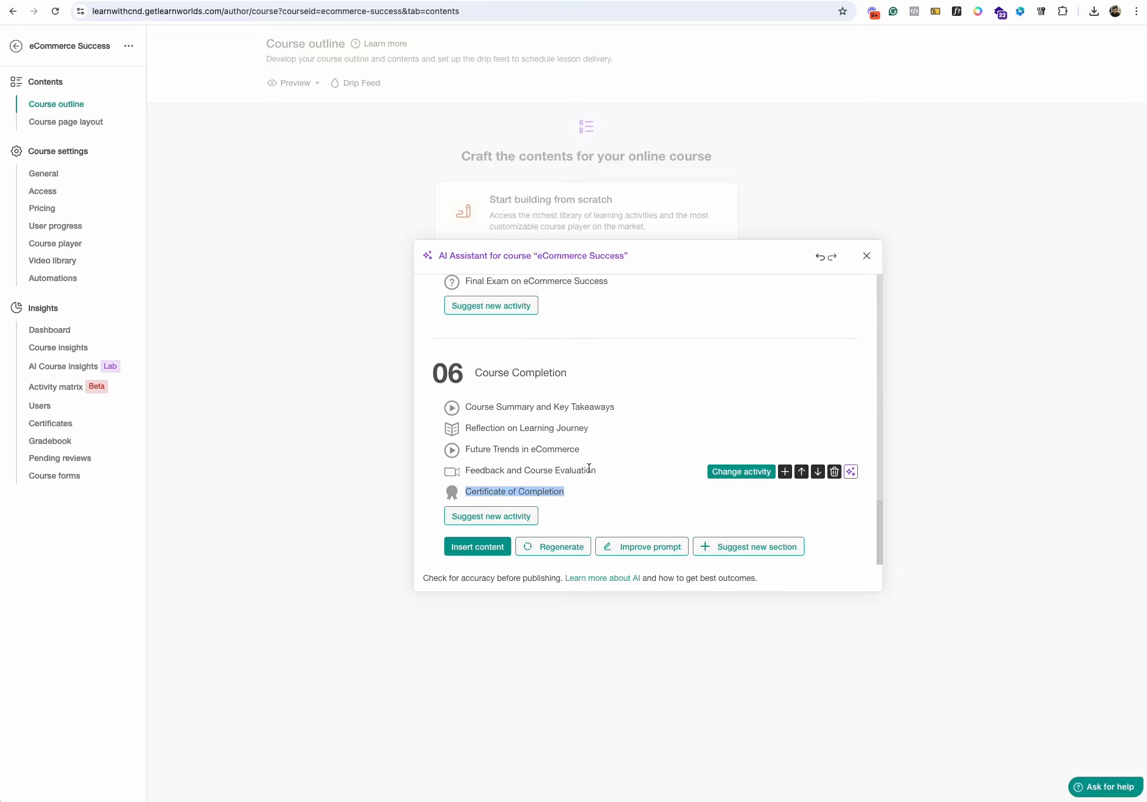
{"action": "left_click", "coordinate": [525, 492]}
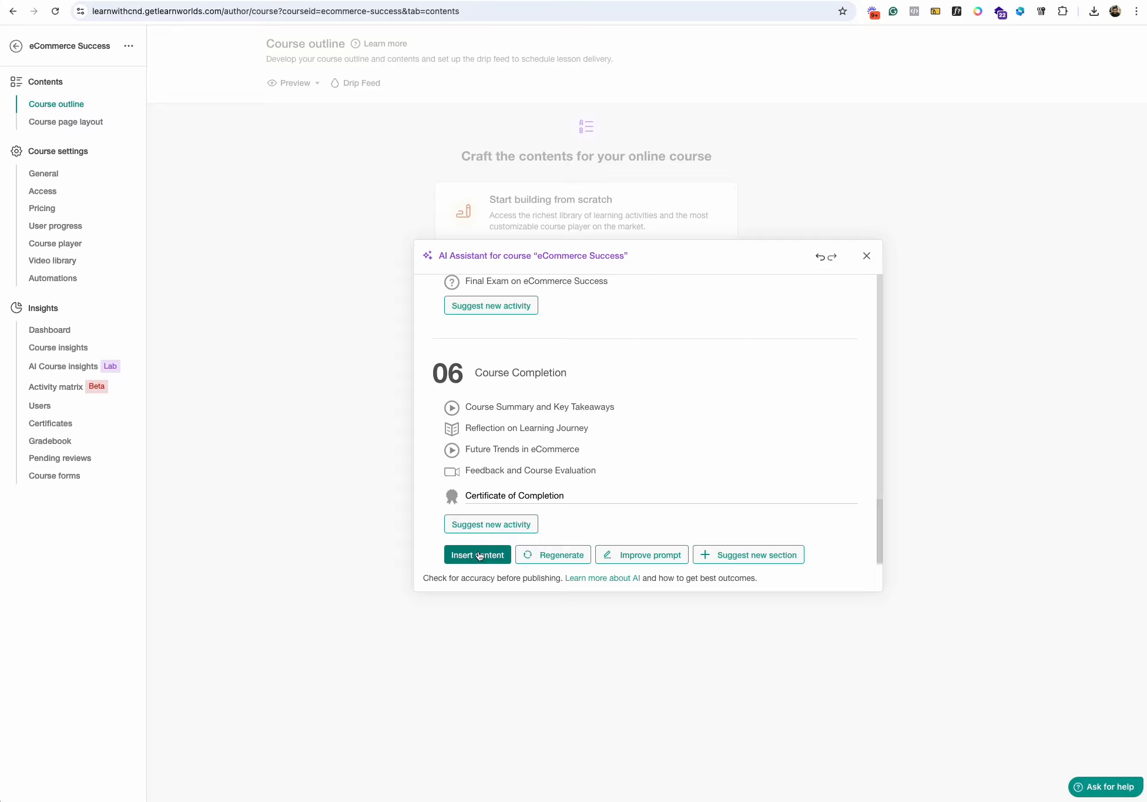
{"action": "scroll", "coordinate": [558, 403], "scroll_direction": "up", "scroll_amount": 1}
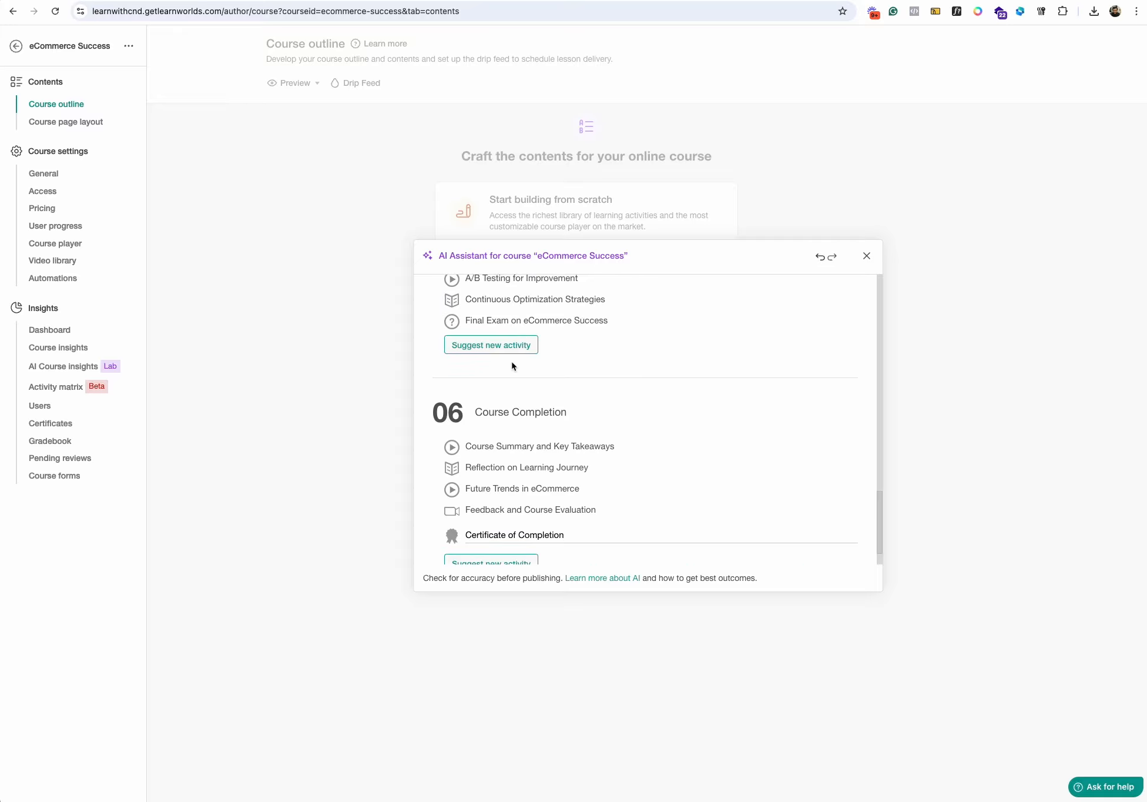
{"action": "scroll", "coordinate": [513, 354], "scroll_direction": "up", "scroll_amount": 15}
{"action": "scroll", "coordinate": [515, 361], "scroll_direction": "down", "scroll_amount": 1}
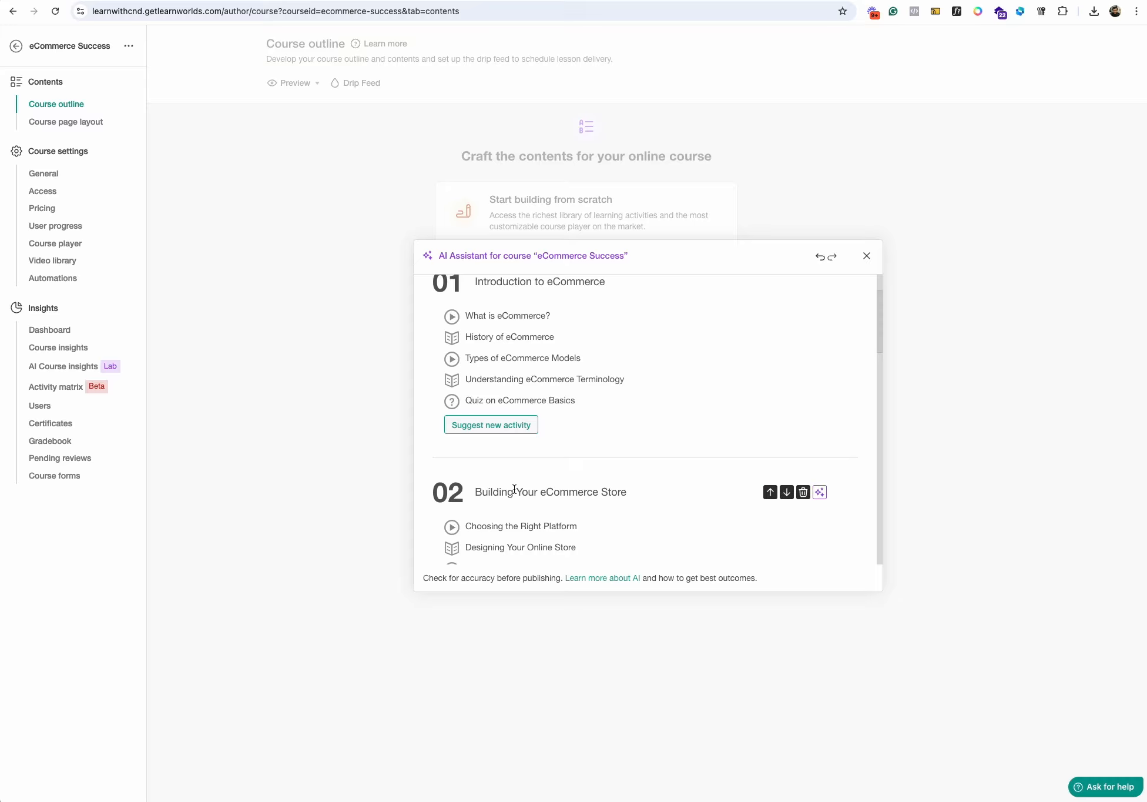
- Insert the AI-generated outline into the course and look over its sections
{"action": "scroll", "coordinate": [494, 524], "scroll_direction": "down", "scroll_amount": 15}
{"action": "left_click", "coordinate": [474, 550]}
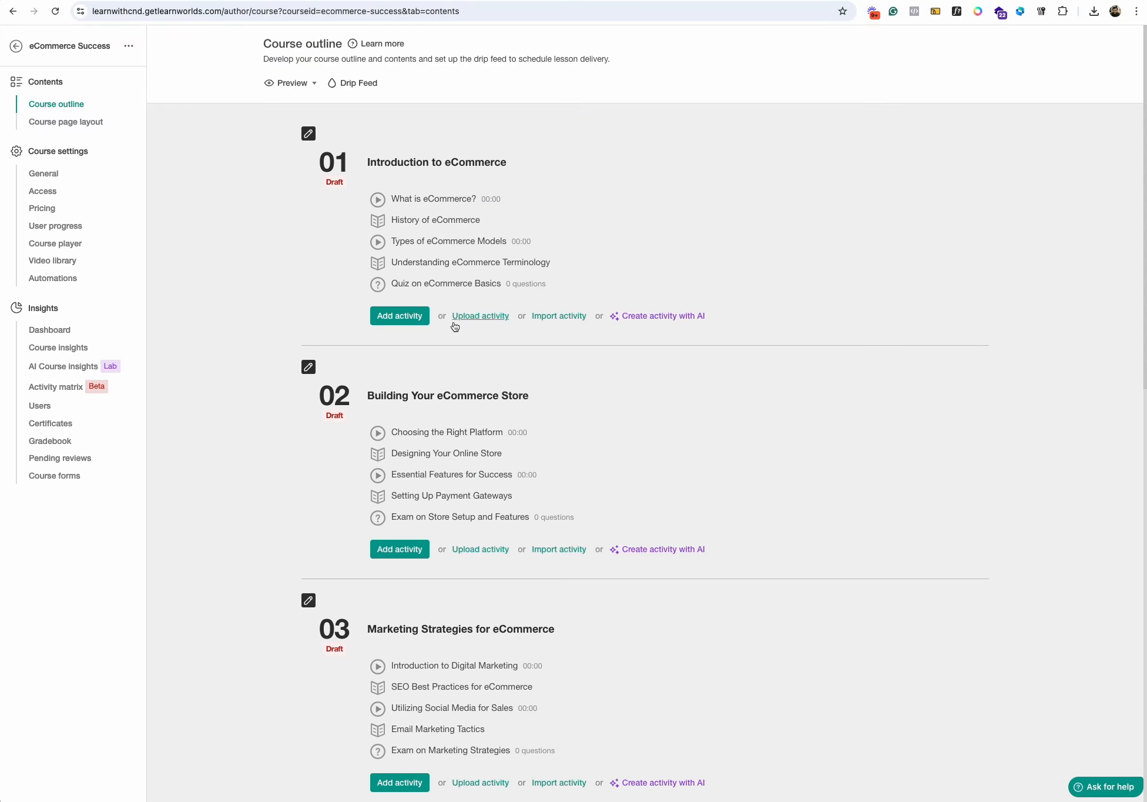
{"action": "scroll", "coordinate": [512, 305], "scroll_direction": "down", "scroll_amount": 15}
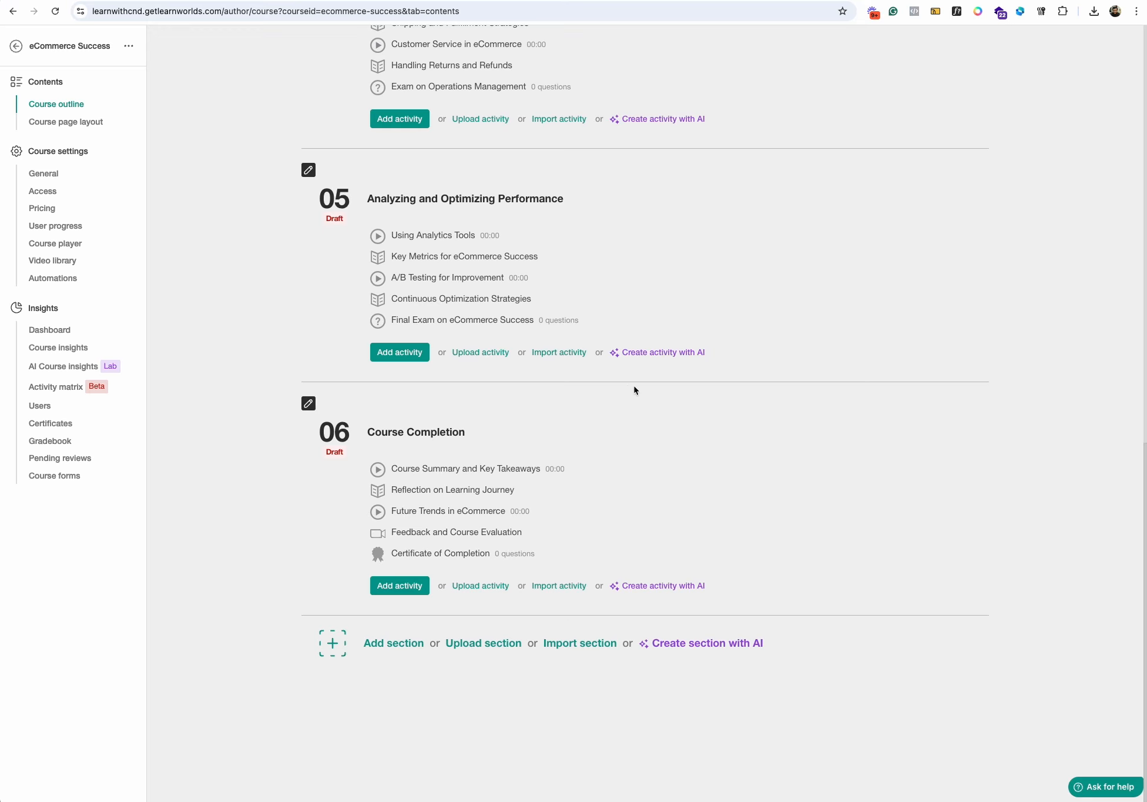
{"action": "scroll", "coordinate": [588, 382], "scroll_direction": "up", "scroll_amount": 15}
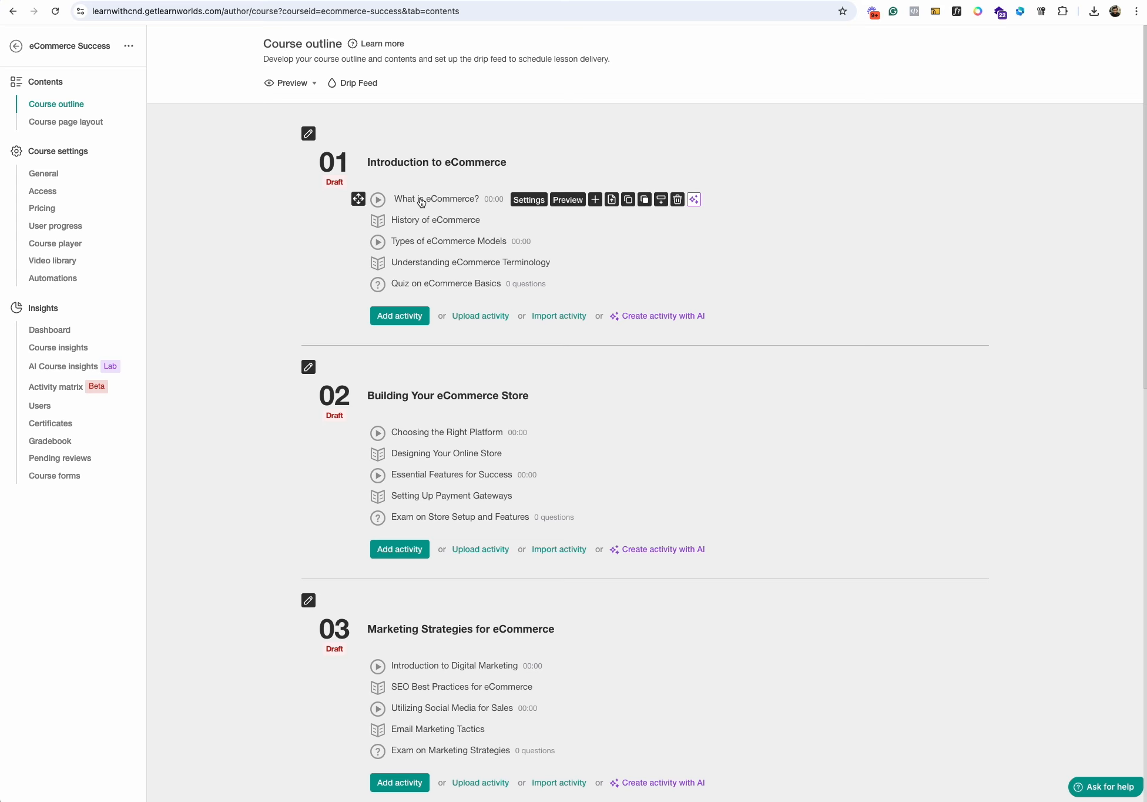
- Review the video source options for the "What is eCommerce?" activity, including Vimeo and the course video library
{"action": "left_click", "coordinate": [529, 199]}
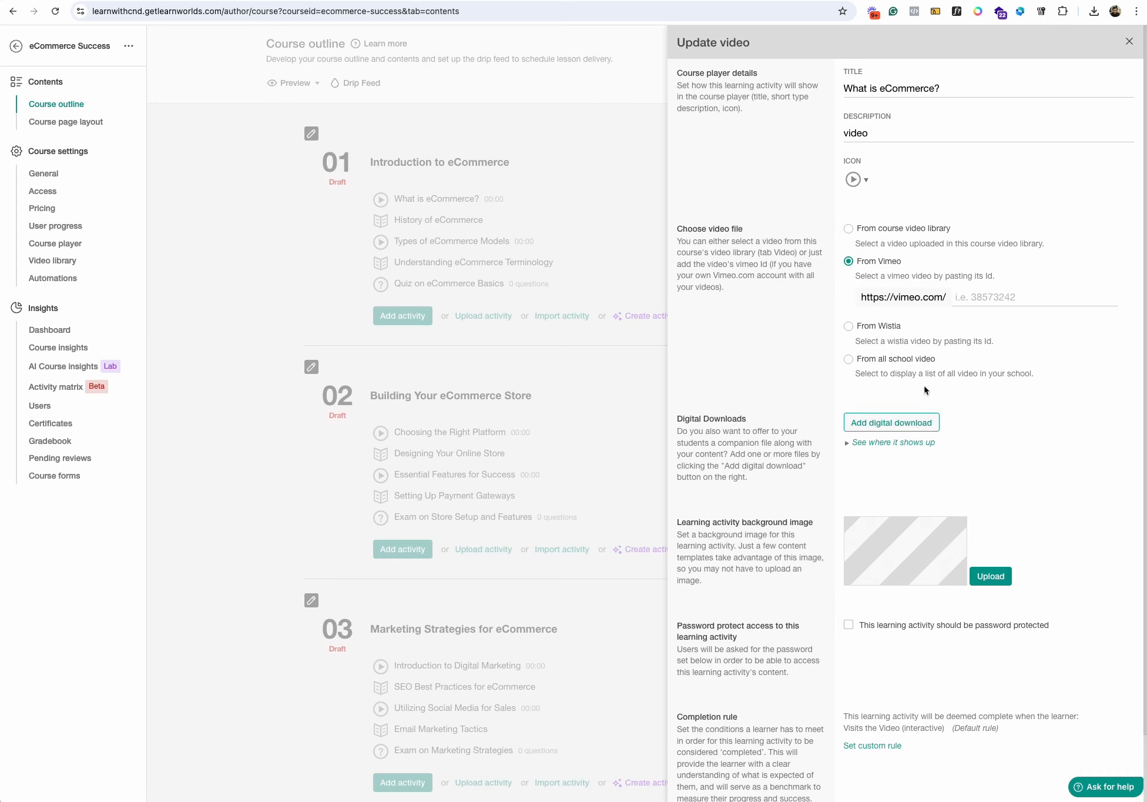
{"action": "left_click", "coordinate": [996, 294]}
{"action": "left_click", "coordinate": [850, 229]}
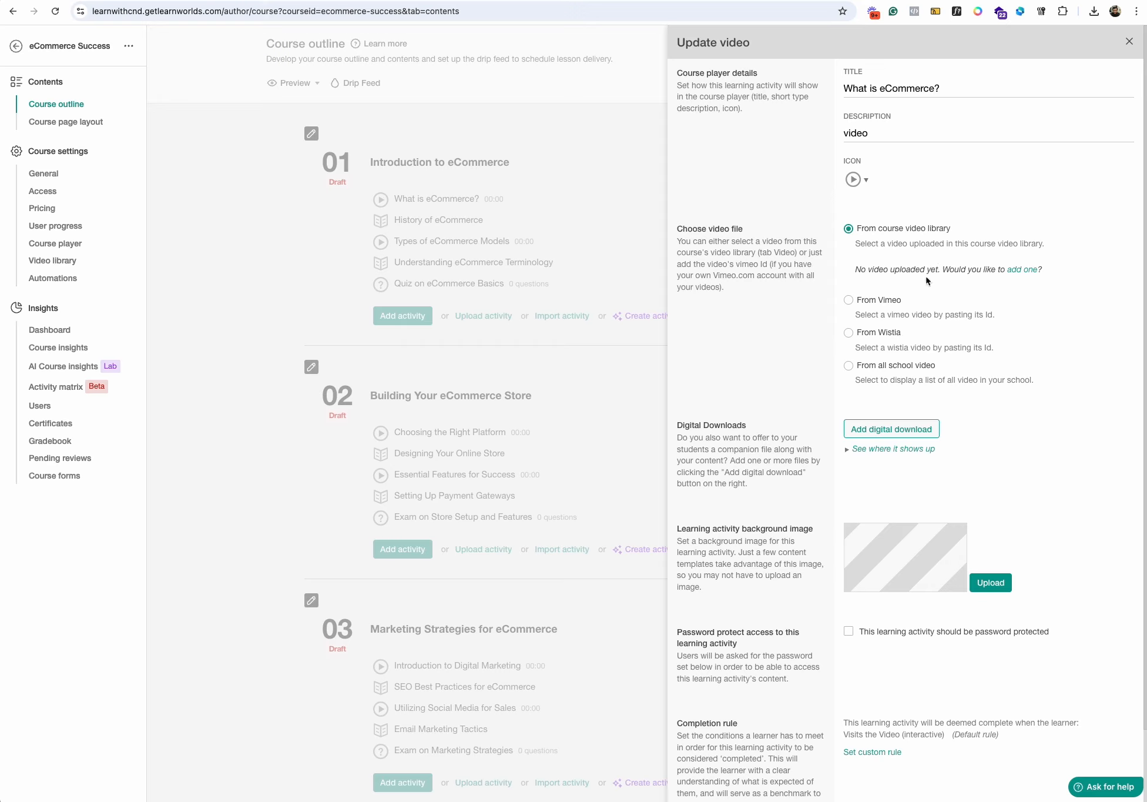
{"action": "left_click", "coordinate": [849, 300]}
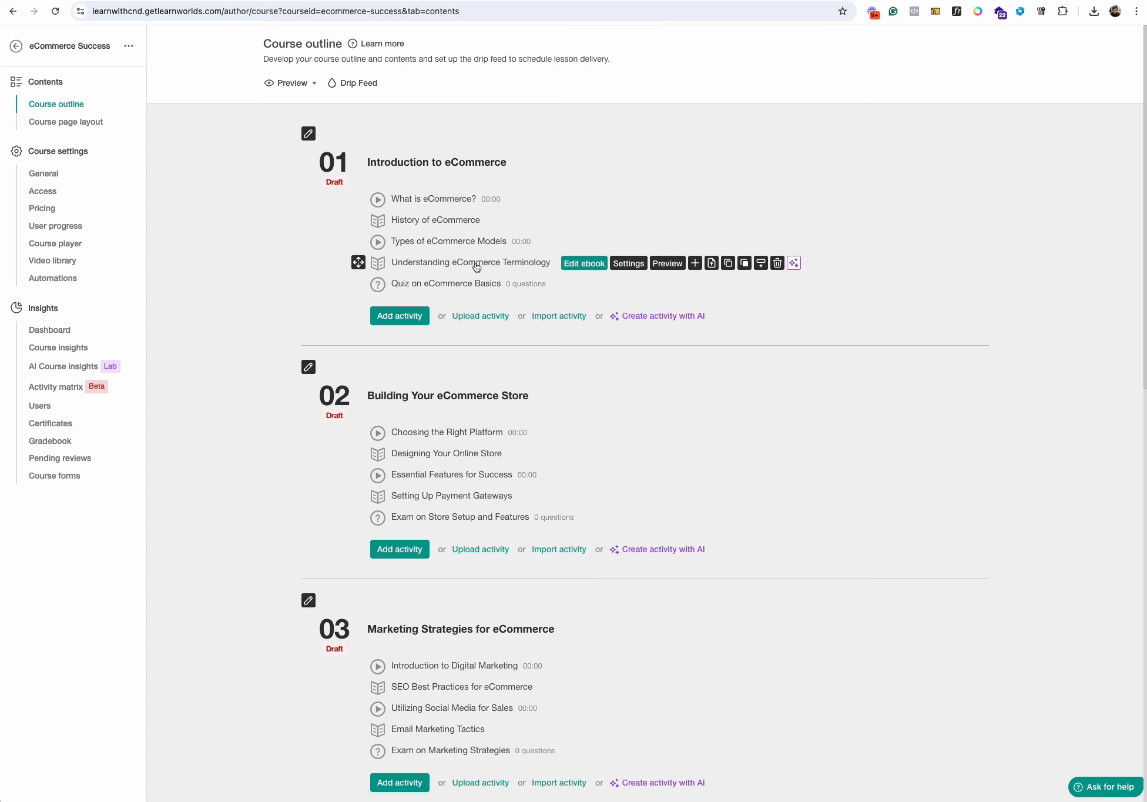
- Open "Quiz on eCommerce Basics" for editing and add a multiple-choice question with text options
{"action": "left_click", "coordinate": [582, 285]}
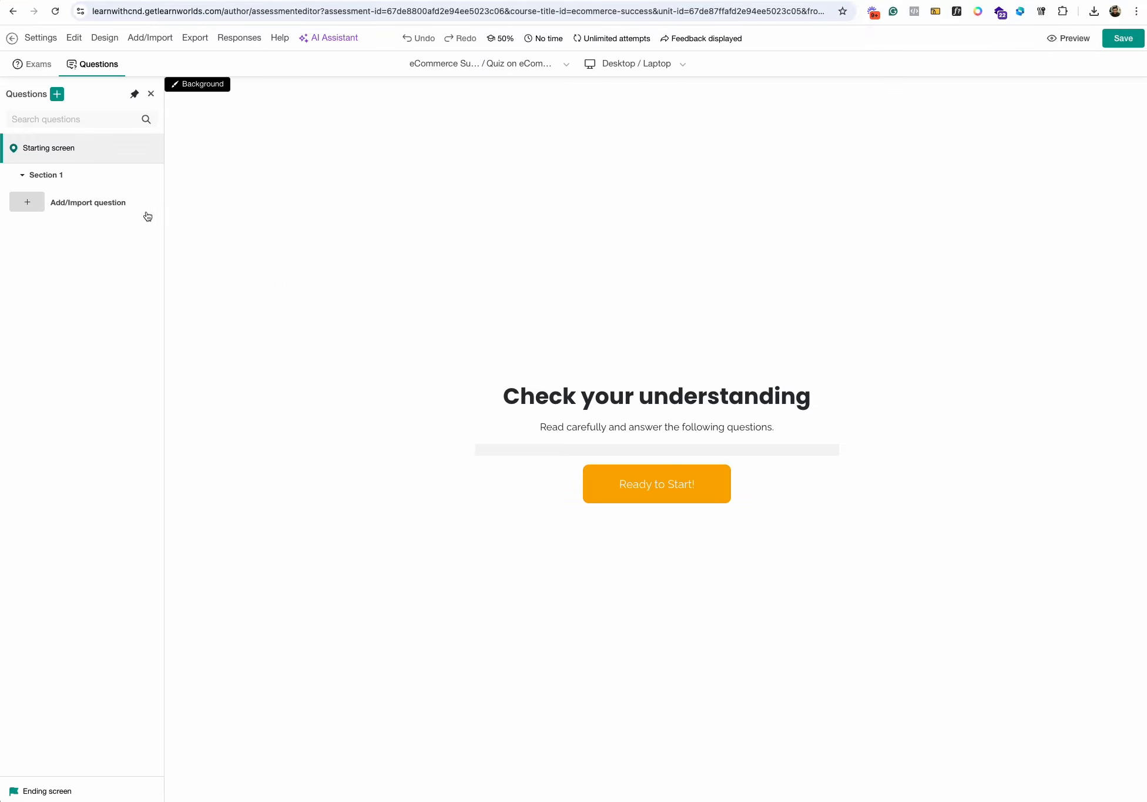
{"action": "left_click", "coordinate": [87, 209]}
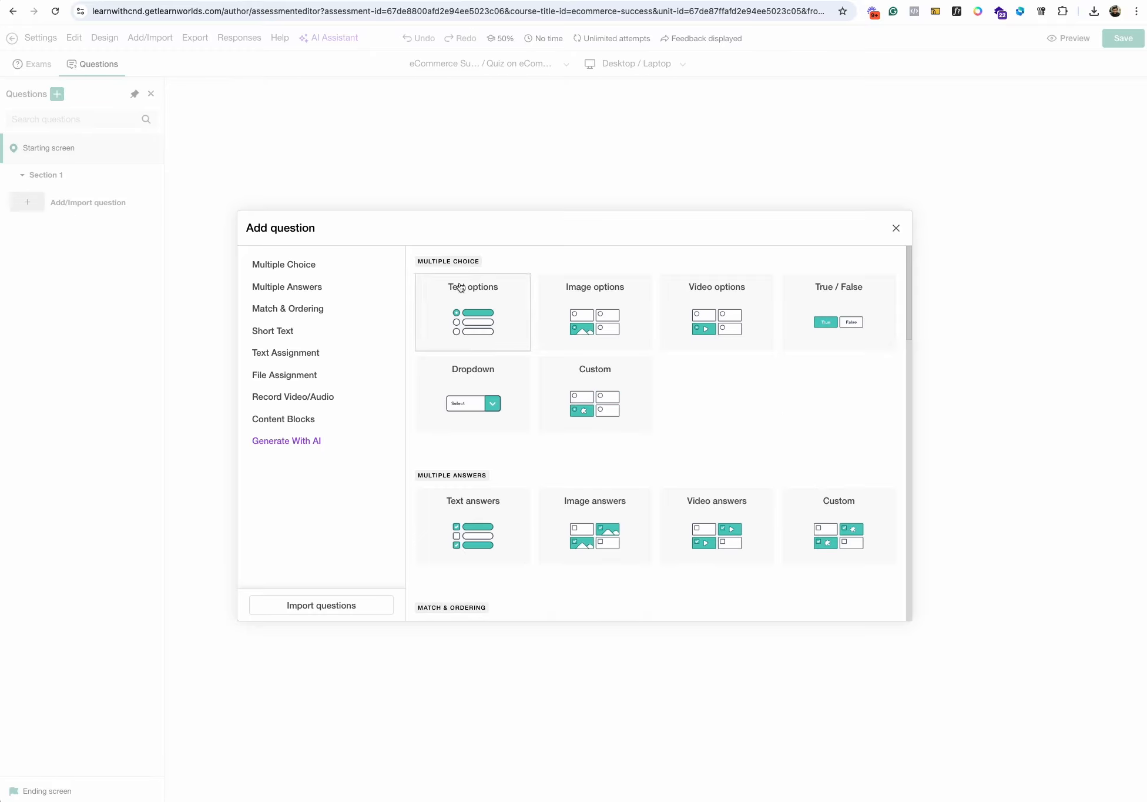
{"action": "left_click", "coordinate": [471, 322]}
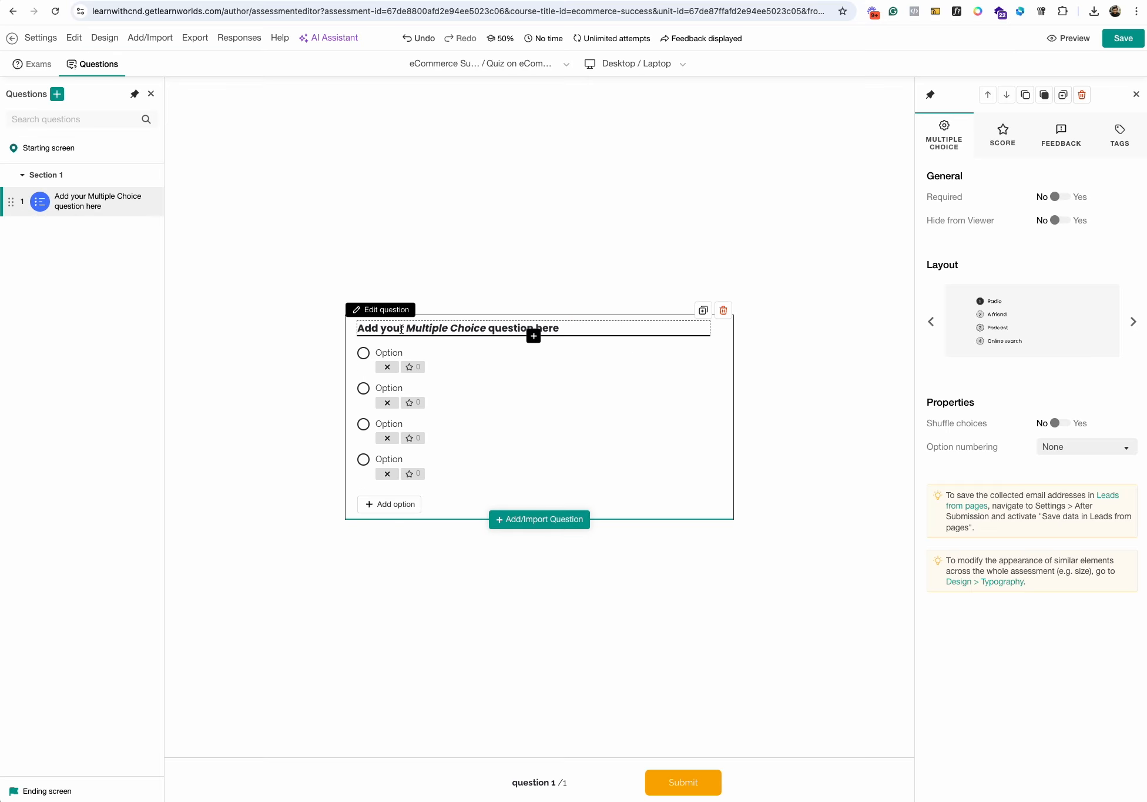
- Replace the placeholder question text with "Which of the following is NOT a benefit of creating online courses?"
{"action": "double_click", "coordinate": [474, 328]}
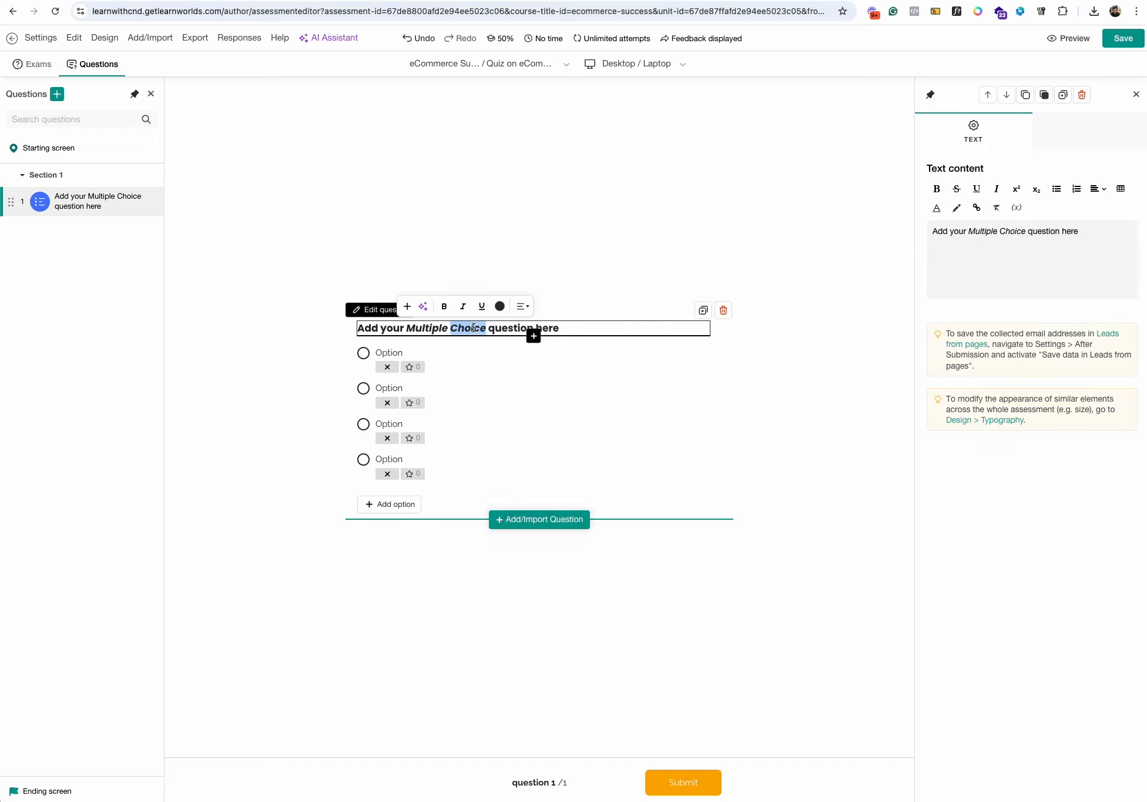
{"action": "key", "text": "super+a"}
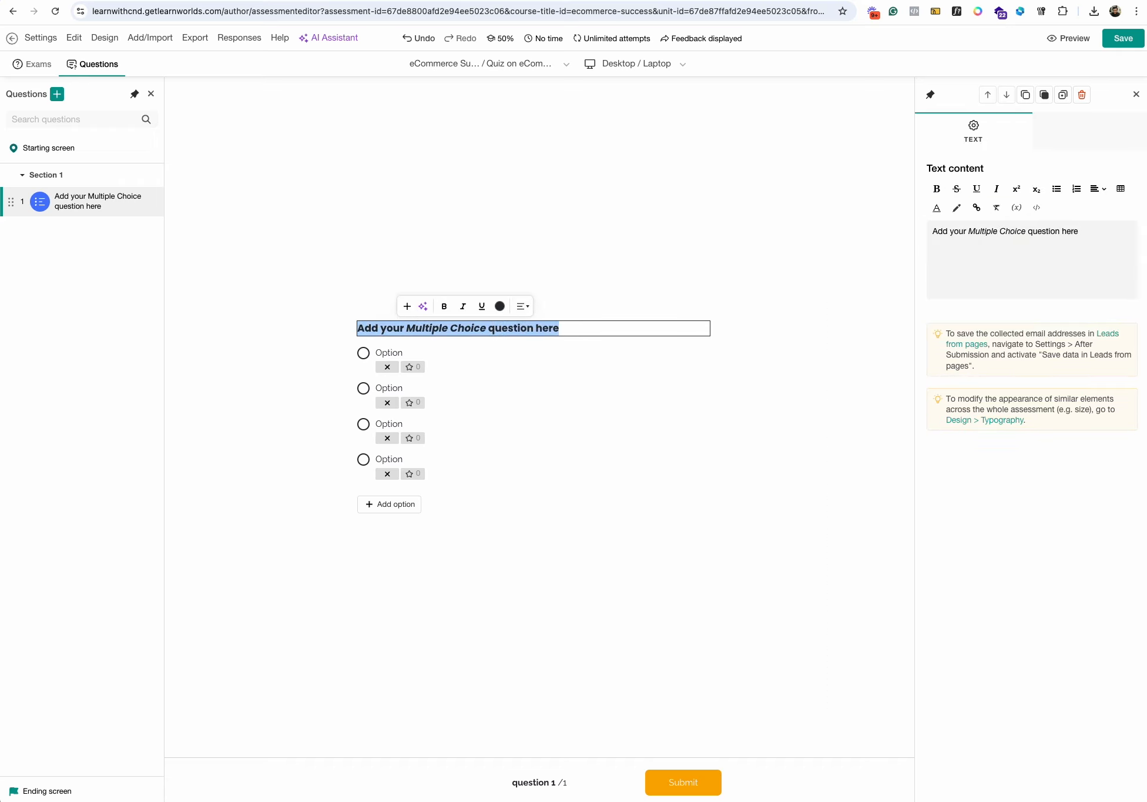
{"action": "key", "text": "super+Tab"}
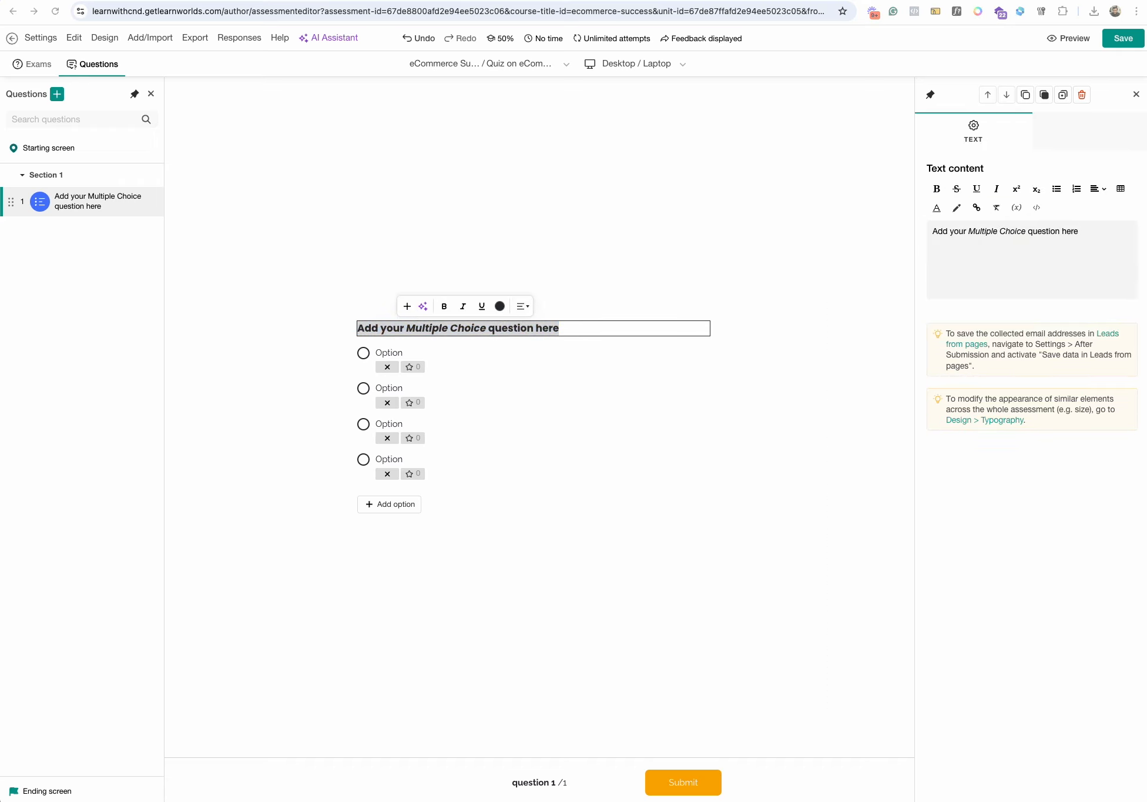
{"action": "key", "text": "super+Tab"}
{"action": "type", "text": "Which of the following is NOT a benefit of creating online courses?"}
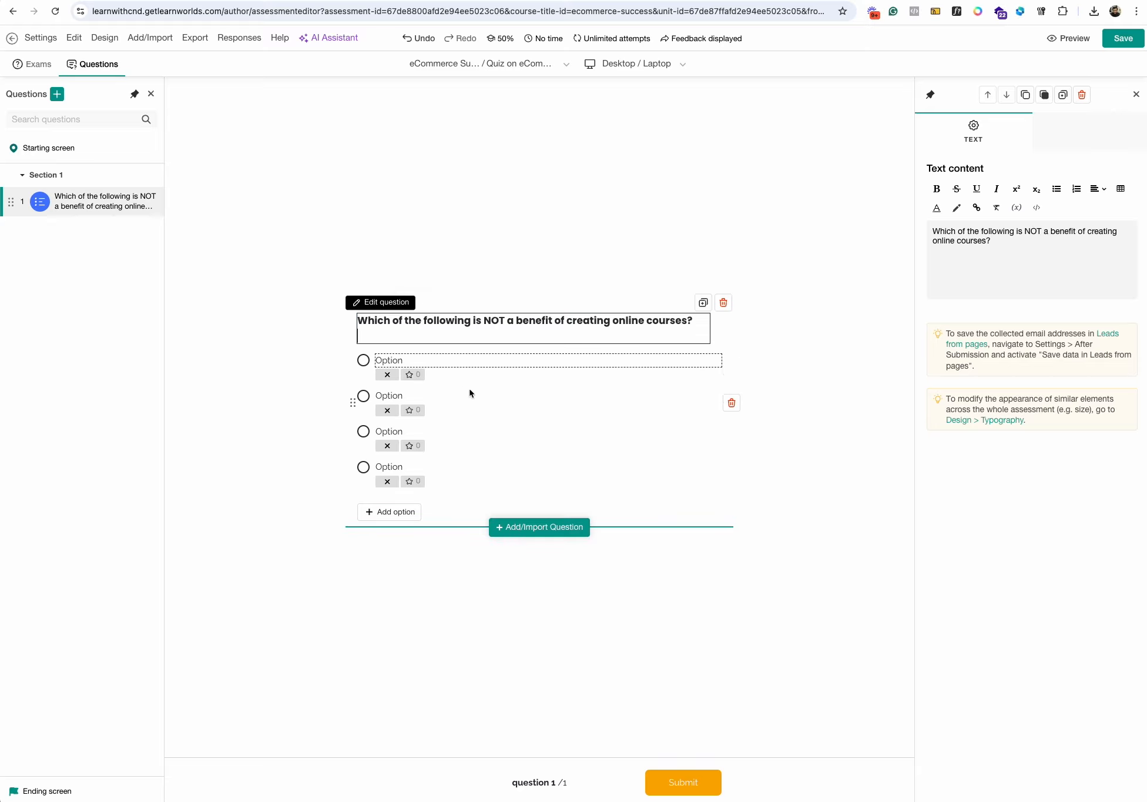
- Set the first two answer options to "Flexibility for both instructors and students" and "Passive income generation", without letter prefixes
{"action": "left_click", "coordinate": [420, 355]}
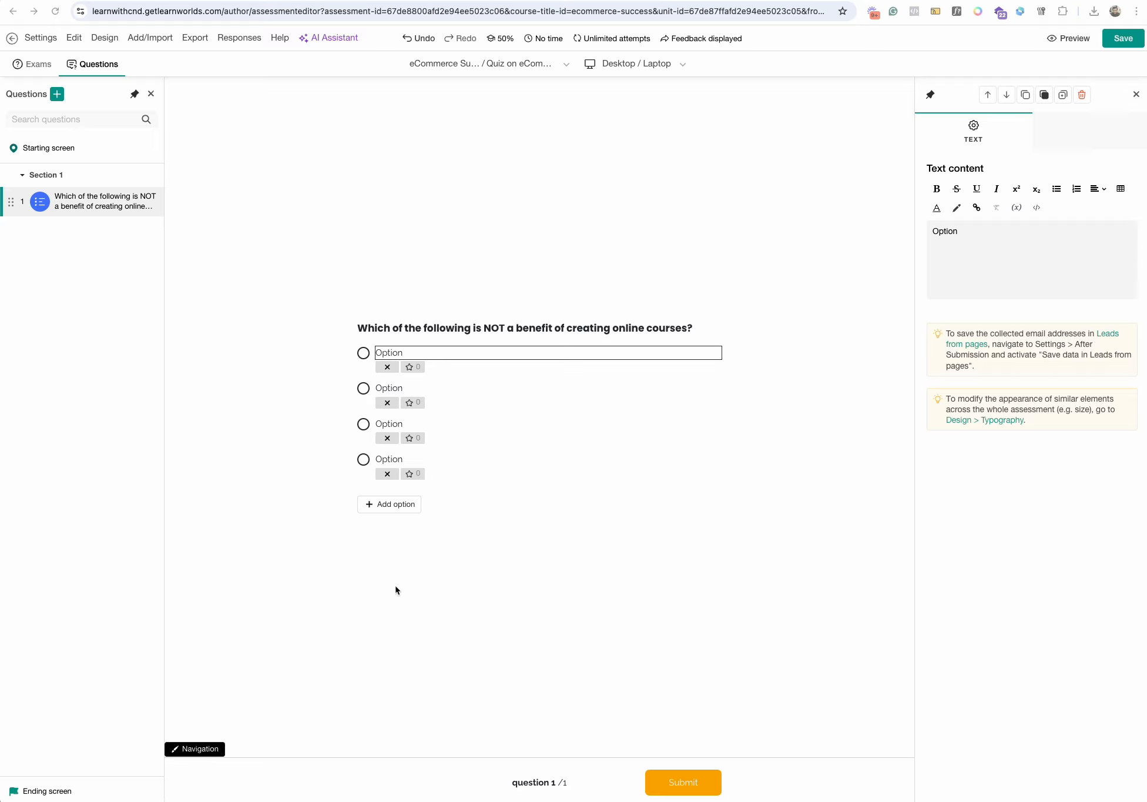
{"action": "key", "text": "ctrl+a"}
{"action": "type", "text": "Flexibility for both instructors and students"}
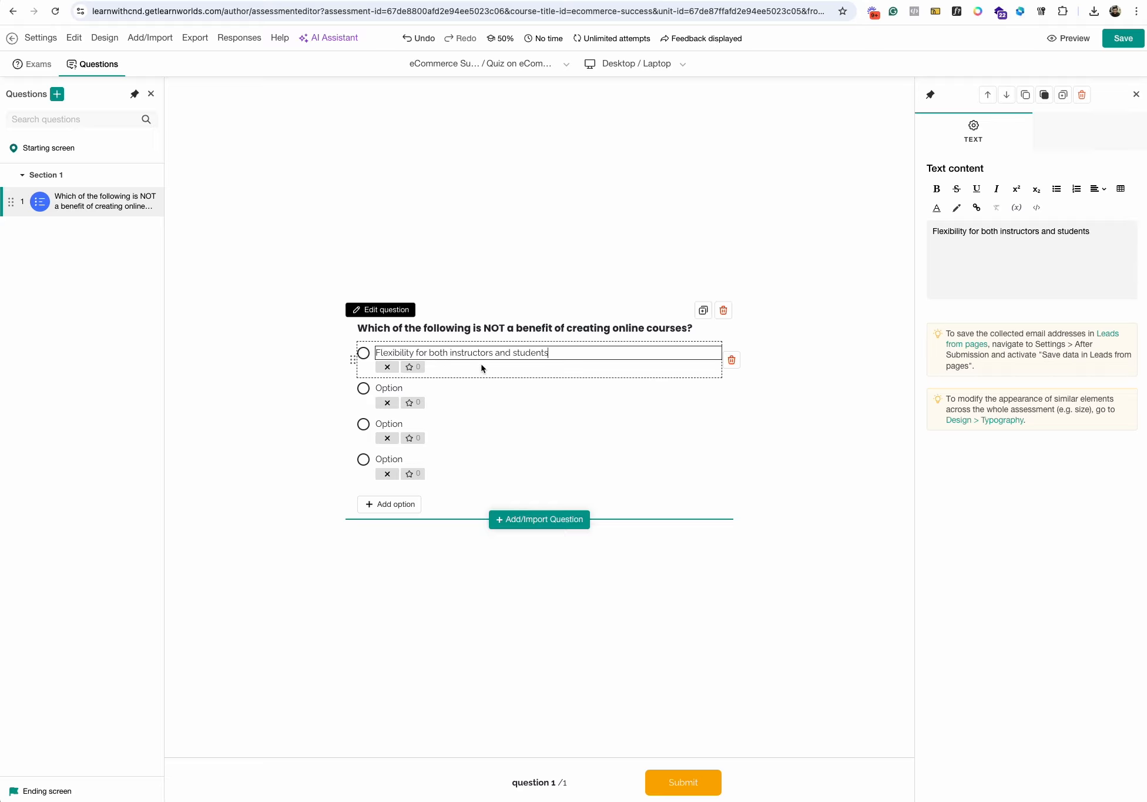
{"action": "left_click", "coordinate": [392, 387]}
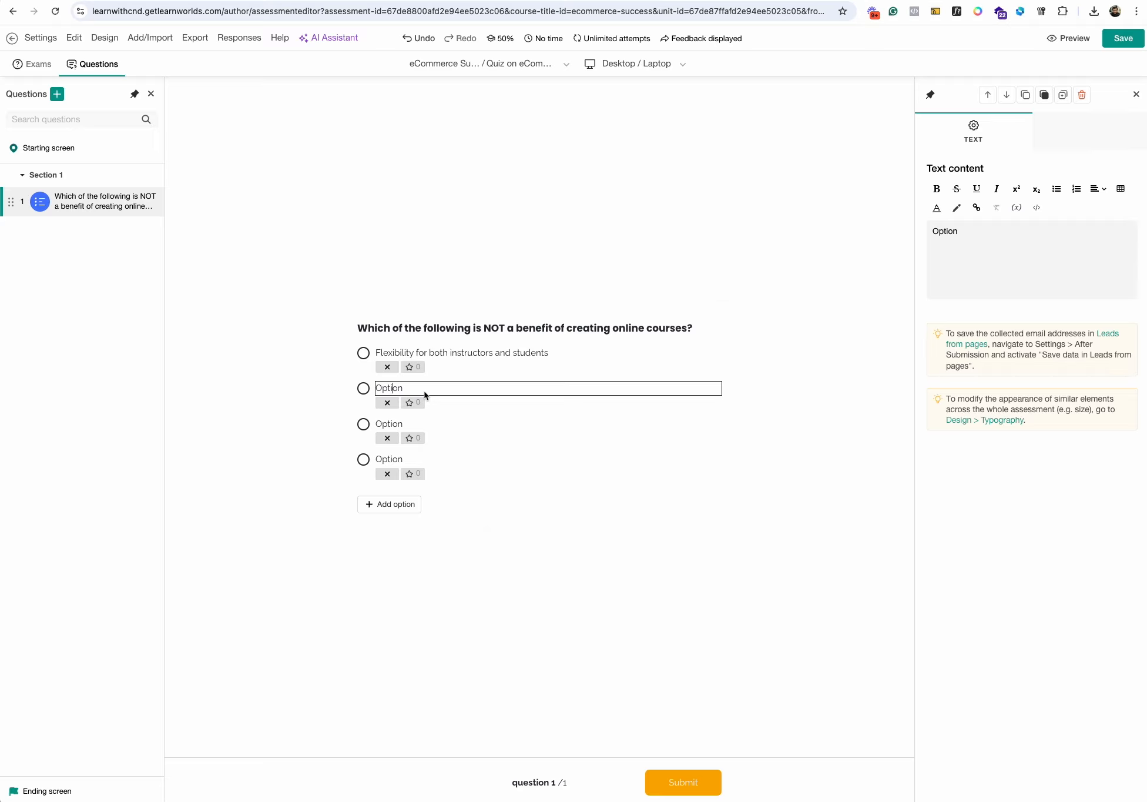
{"action": "key", "text": "ctrl+a"}
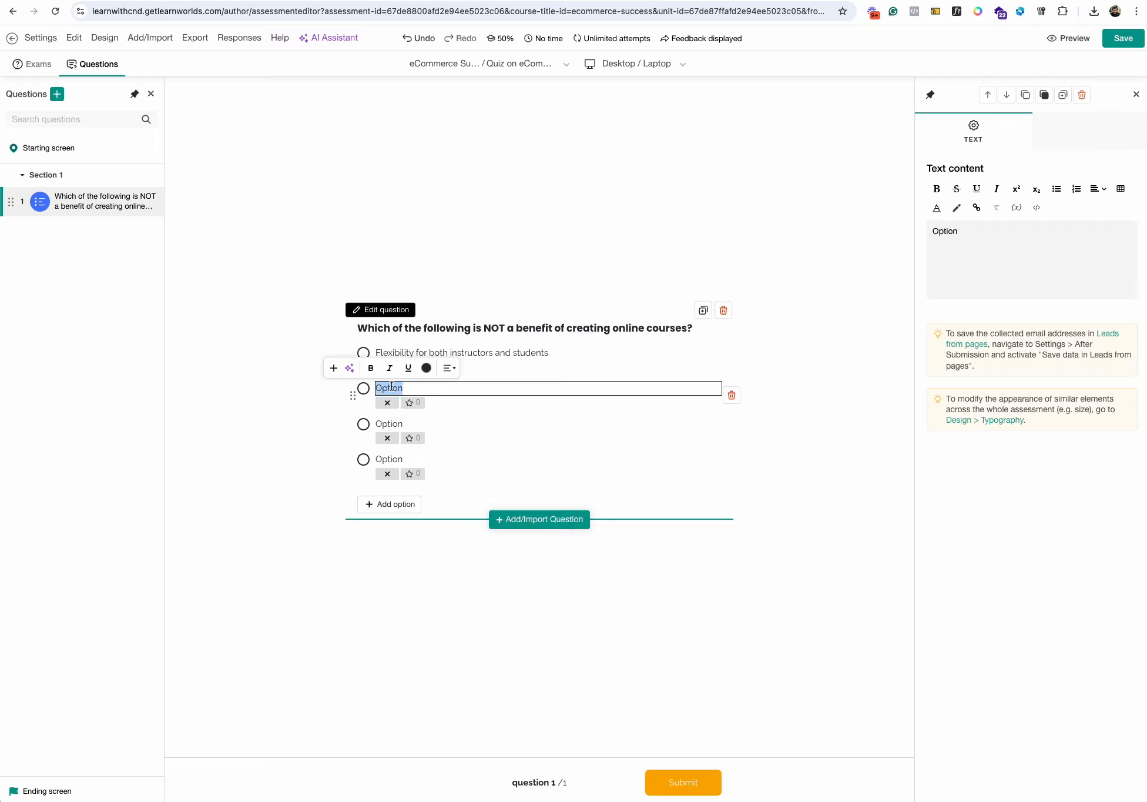
{"action": "type", "text": "b) Passive income generation"}
{"action": "key", "text": "BackSpace"}
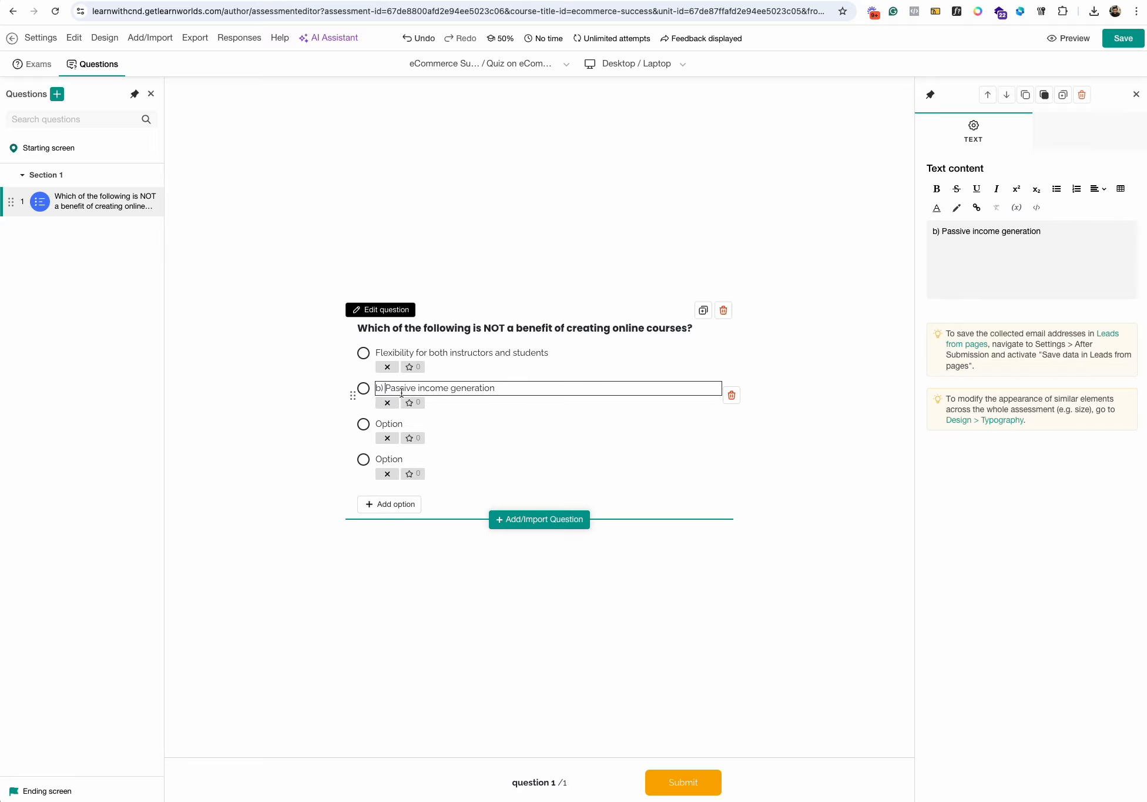
{"action": "key", "text": "BackSpace"}
{"action": "key", "text": "BackSpace"}
{"action": "key", "text": "BackSpace"}
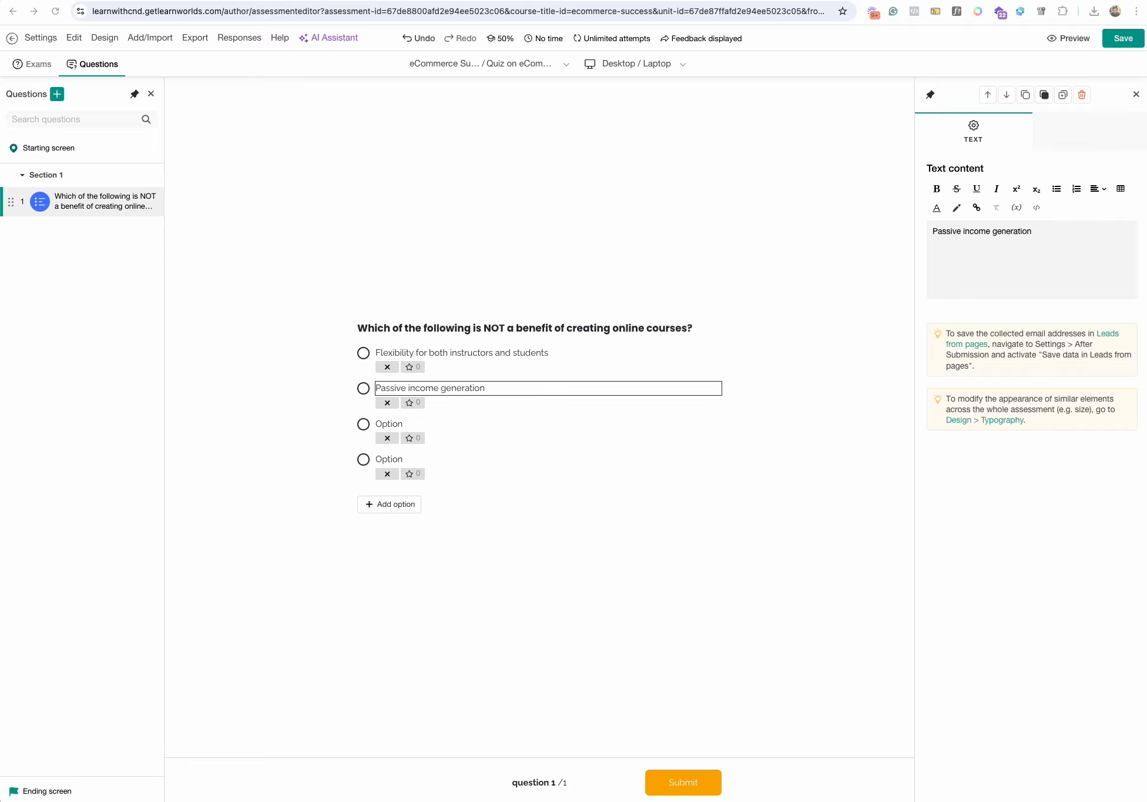
- Set the third and fourth answer options to "Requires no upfront investment" and "Ability to reach a global audience"
{"action": "left_click", "coordinate": [376, 423]}
{"action": "key", "text": "ctrl+a"}
{"action": "type", "text": "Requires no upfront investment"}
{"action": "key", "text": "Escape"}
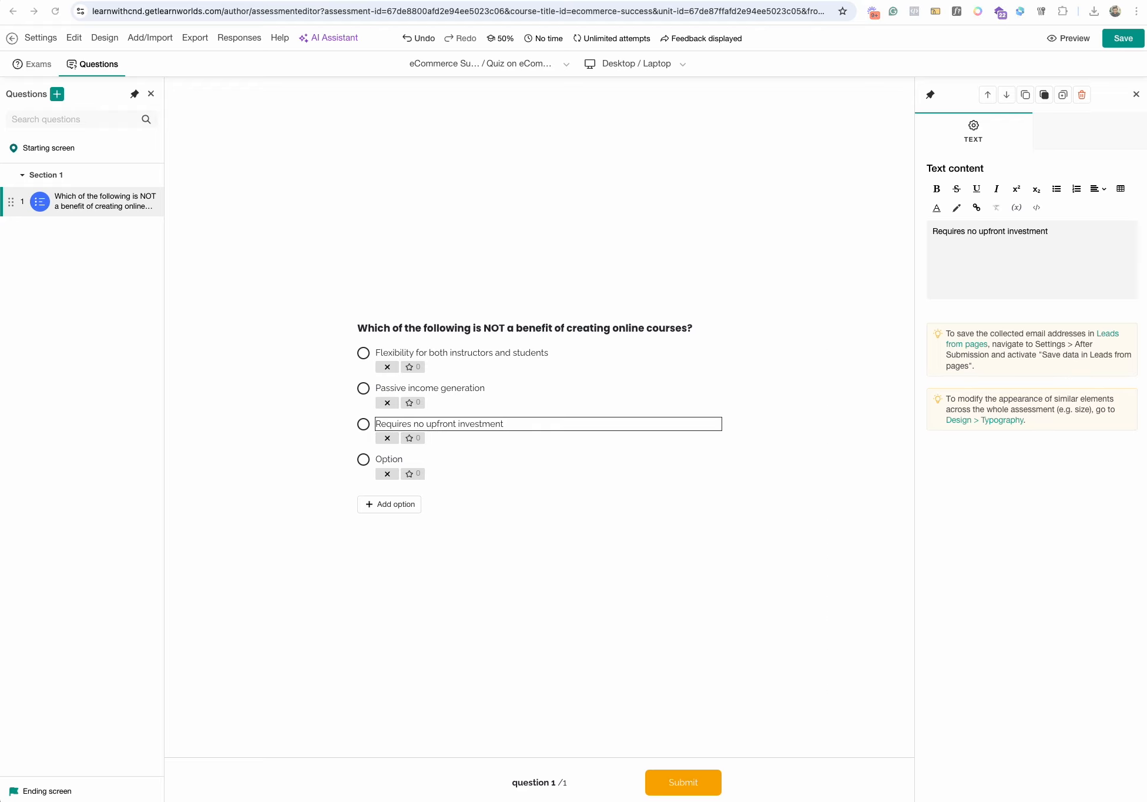
{"action": "left_click", "coordinate": [388, 459]}
{"action": "key", "text": "ctrl+a"}
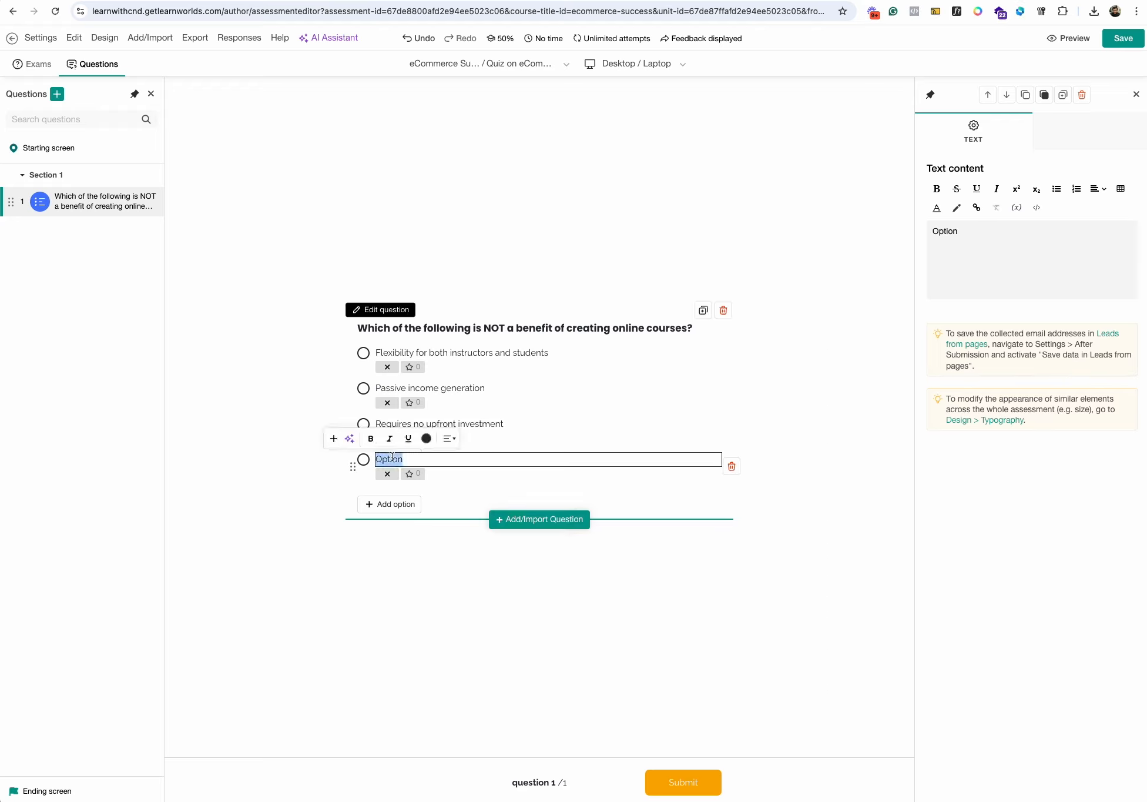
{"action": "type", "text": "Ability to reach a global audience"}
{"action": "key", "text": "Escape"}
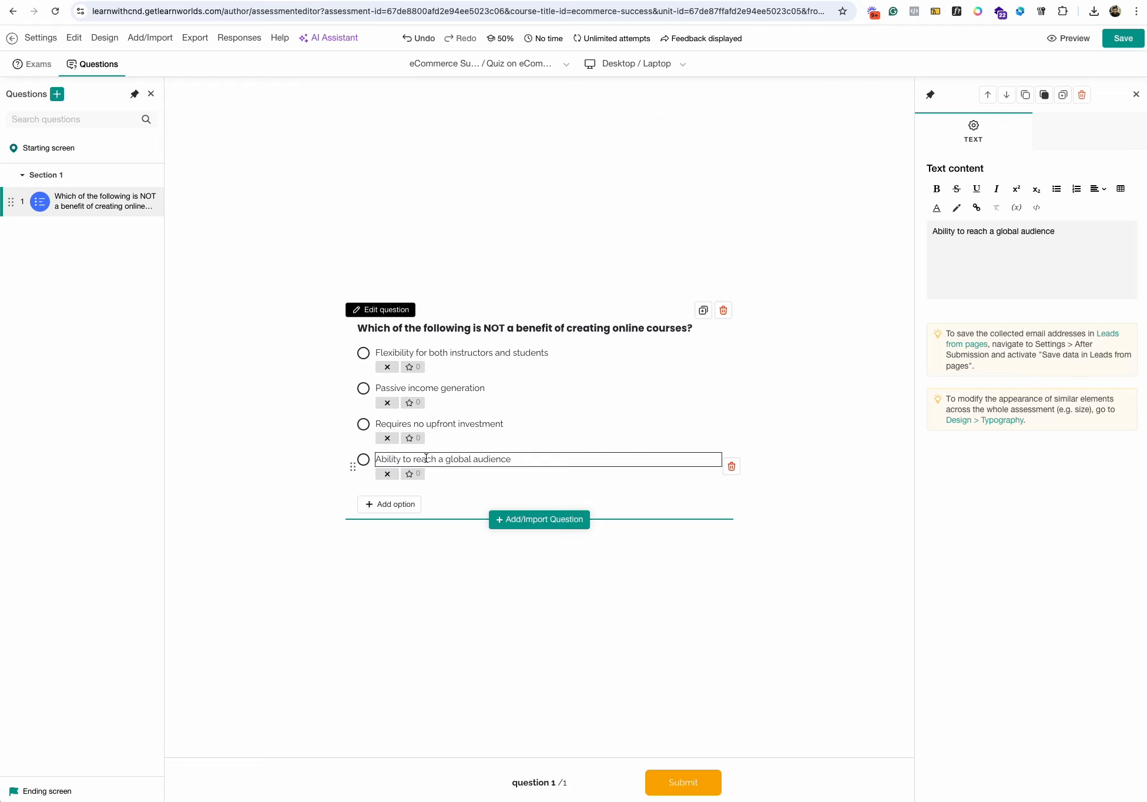
- Mark "Requires no upfront investment" as the correct answer and save the quiz
{"action": "left_click", "coordinate": [387, 438]}
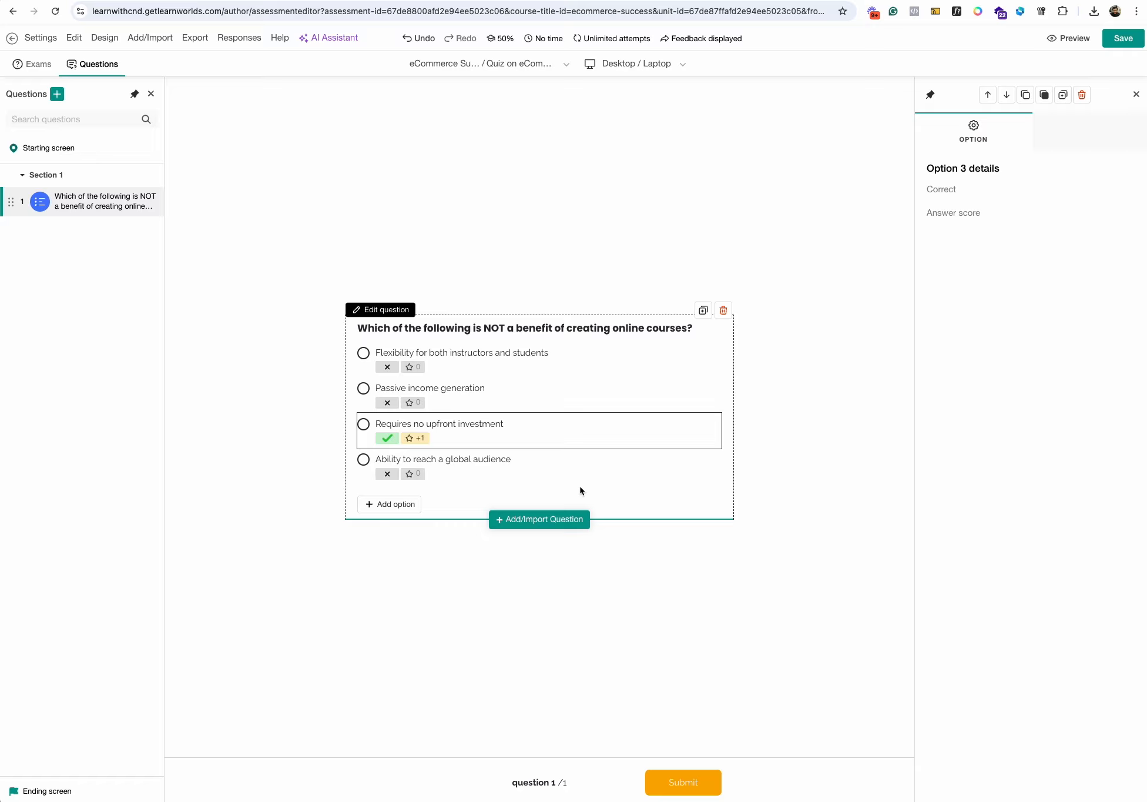
{"action": "left_click", "coordinate": [1125, 44]}
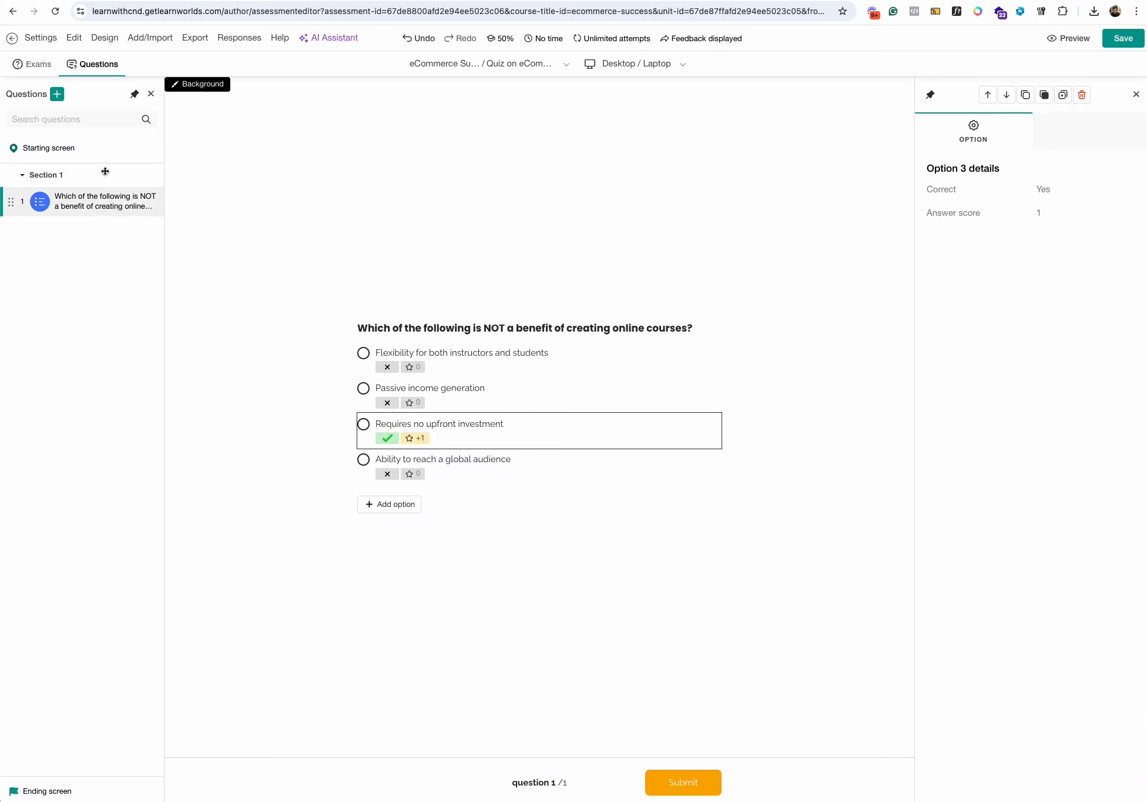
- Add a True/False question as the quiz's second question
{"action": "left_click", "coordinate": [57, 94]}
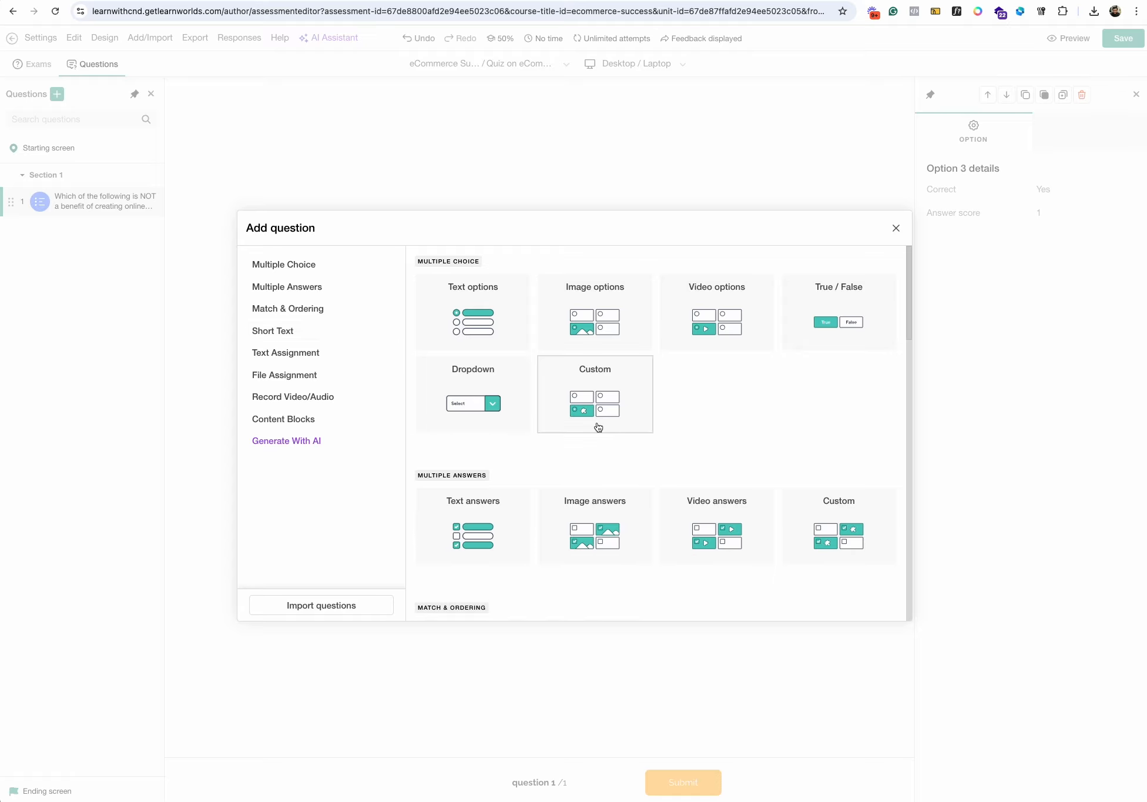
{"action": "left_click", "coordinate": [817, 330]}
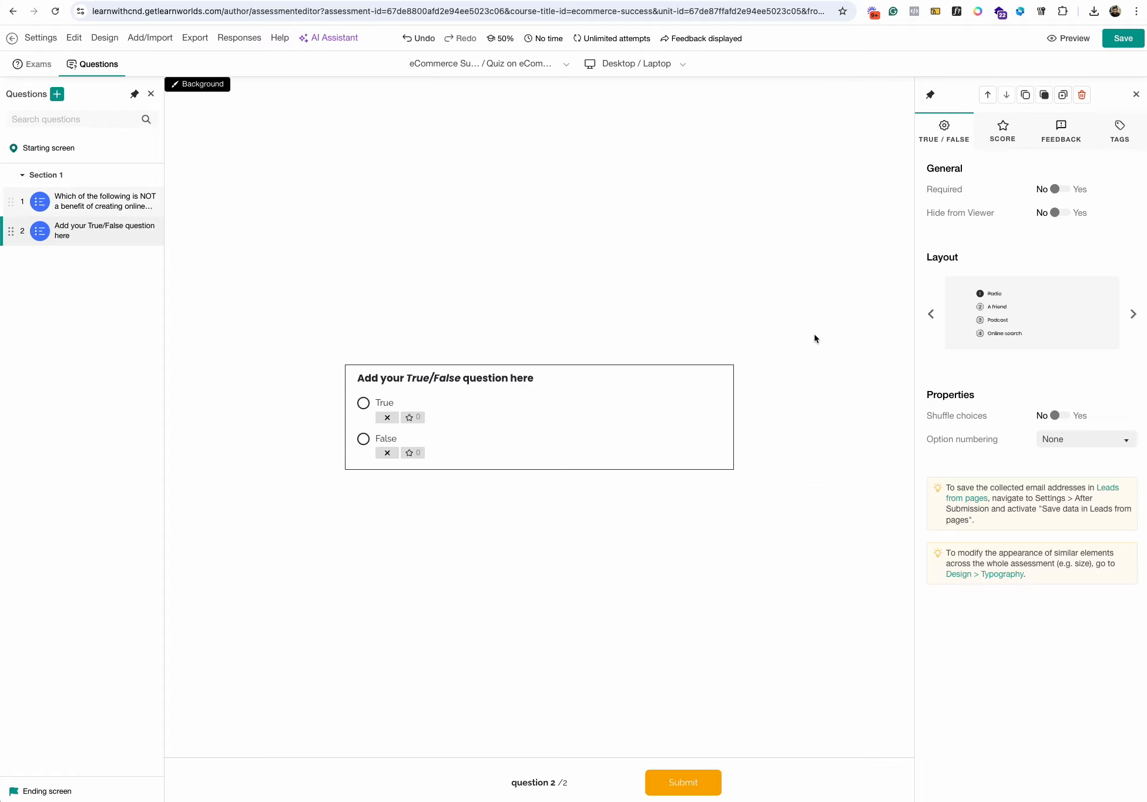
{"action": "left_click", "coordinate": [90, 201]}
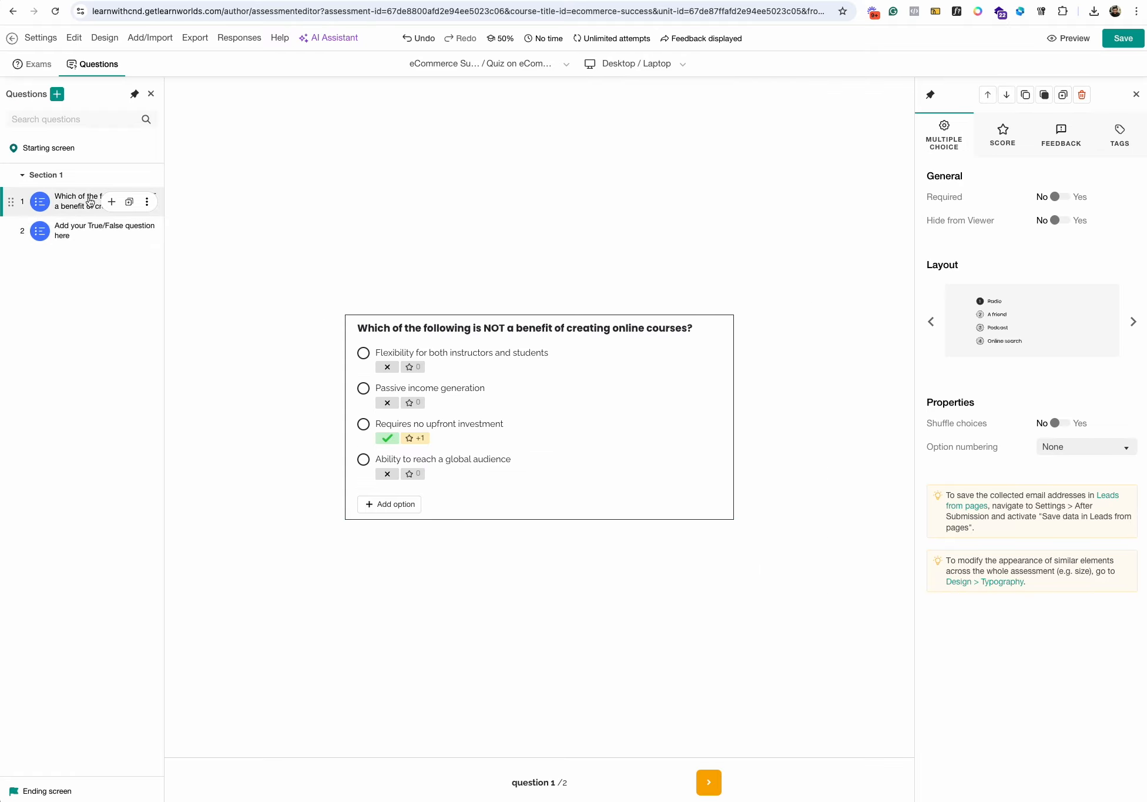
{"action": "left_click", "coordinate": [88, 230]}
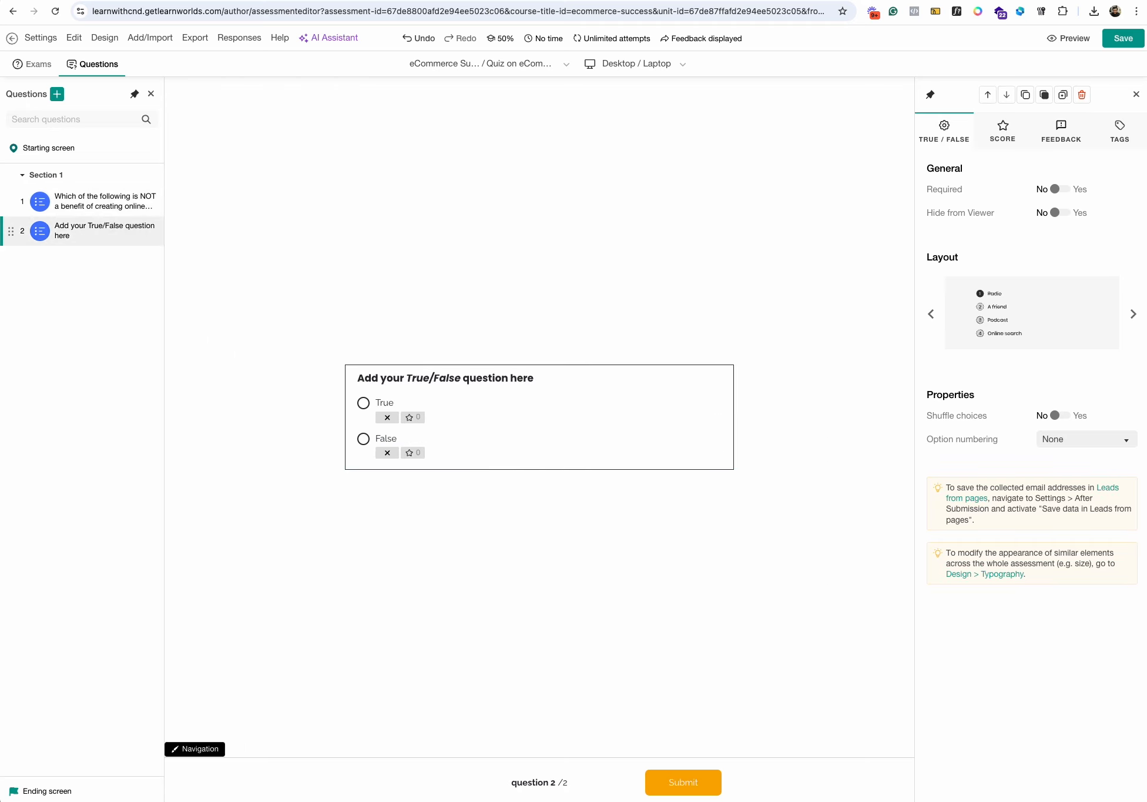
- Set the True/False question's text to "Ability to reach a global audience", mark True as correct, and save the quiz
{"action": "left_click", "coordinate": [382, 418]}
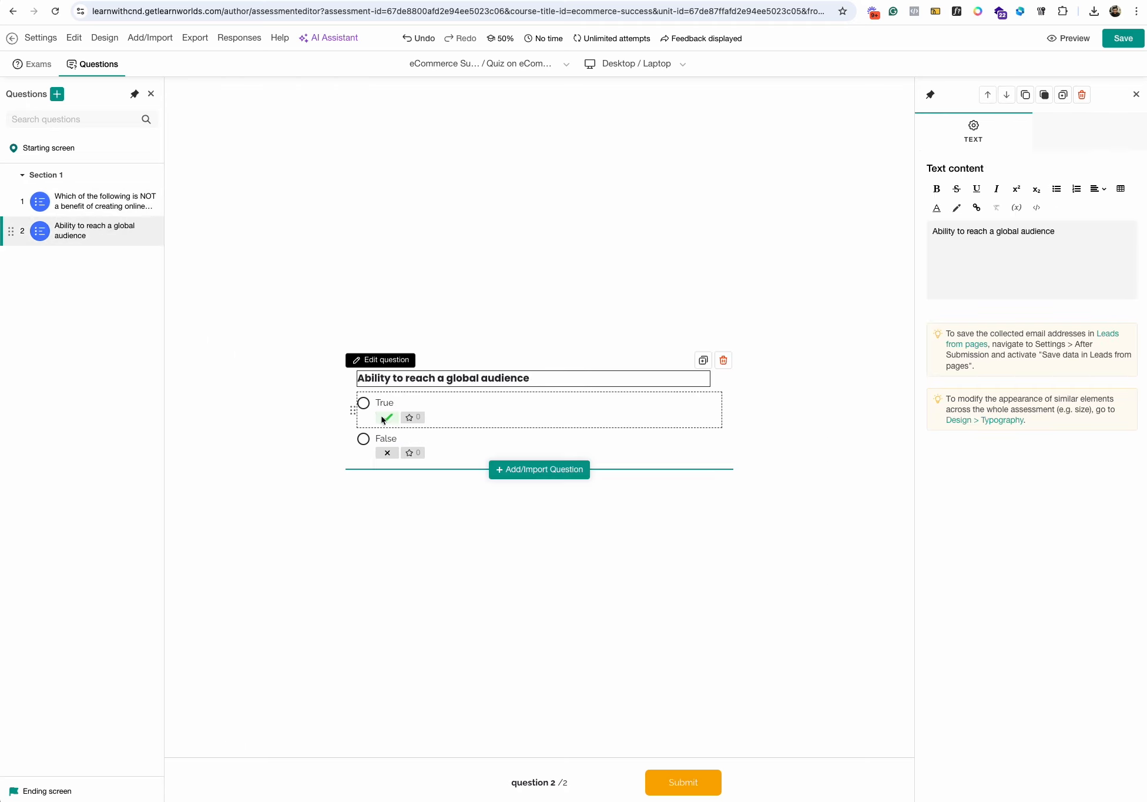
{"action": "left_click", "coordinate": [387, 418]}
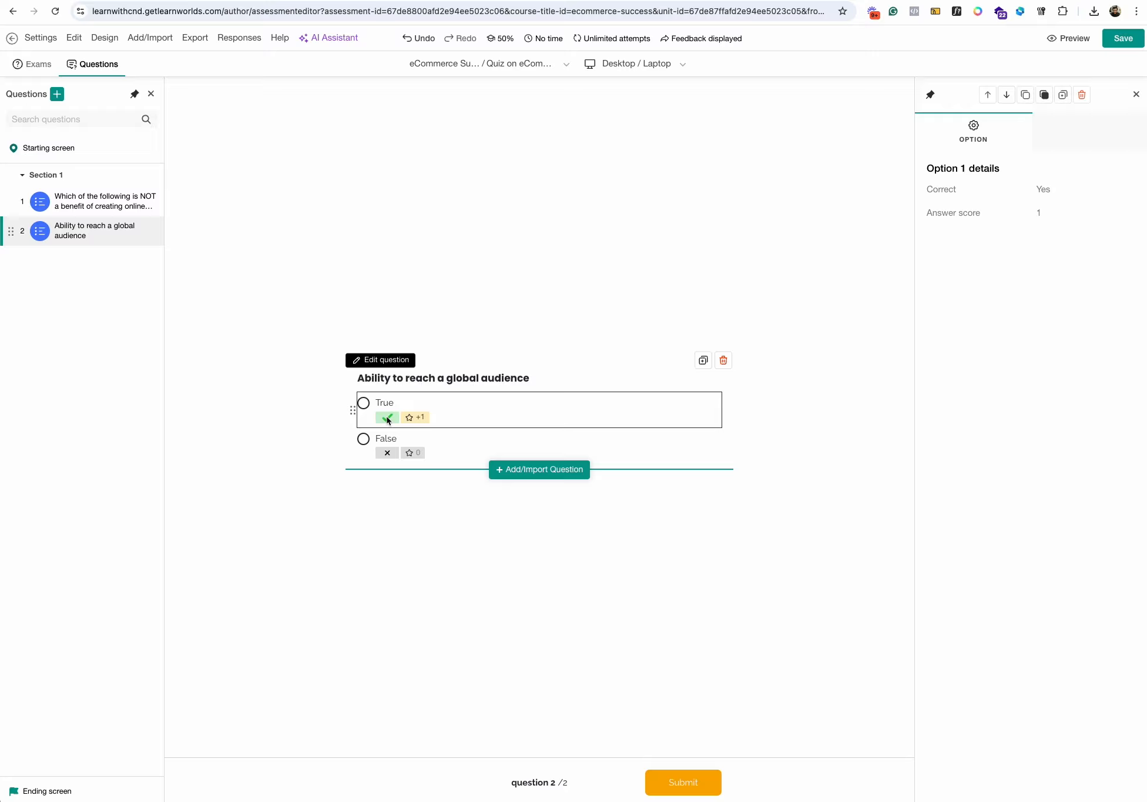
{"action": "left_click", "coordinate": [1120, 41]}
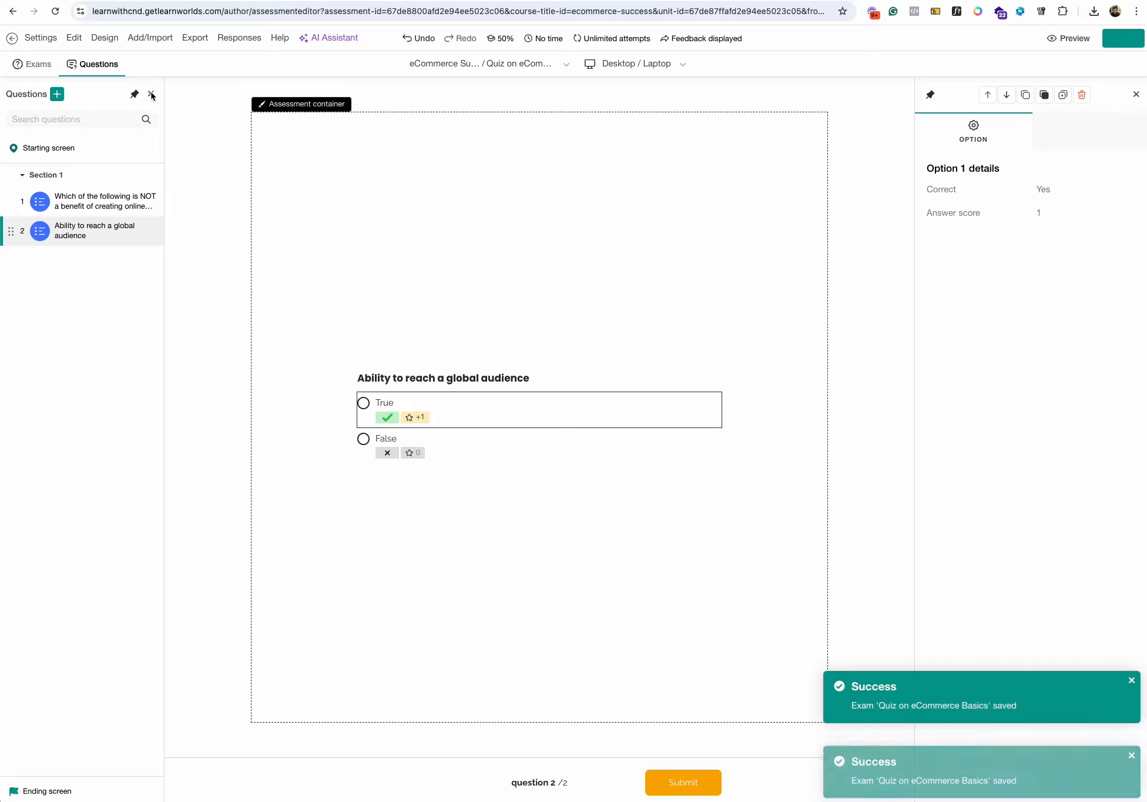
{"action": "left_click", "coordinate": [352, 83]}
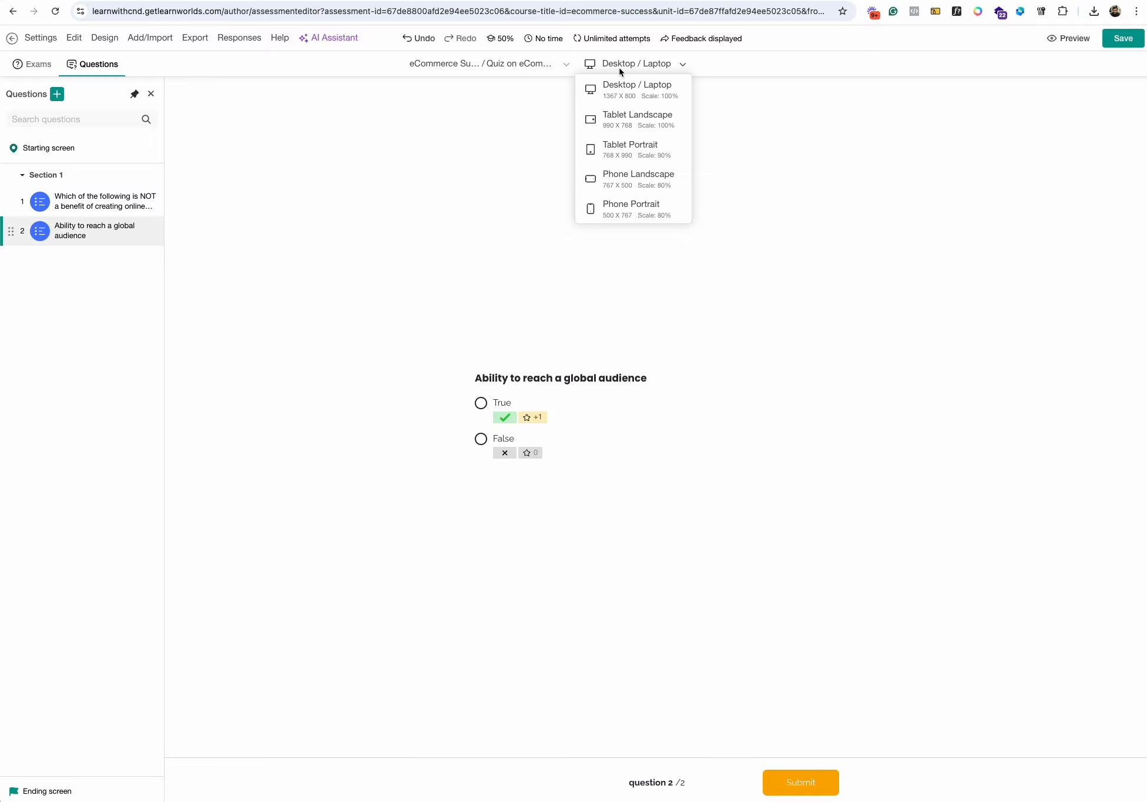
{"action": "left_click", "coordinate": [13, 40]}
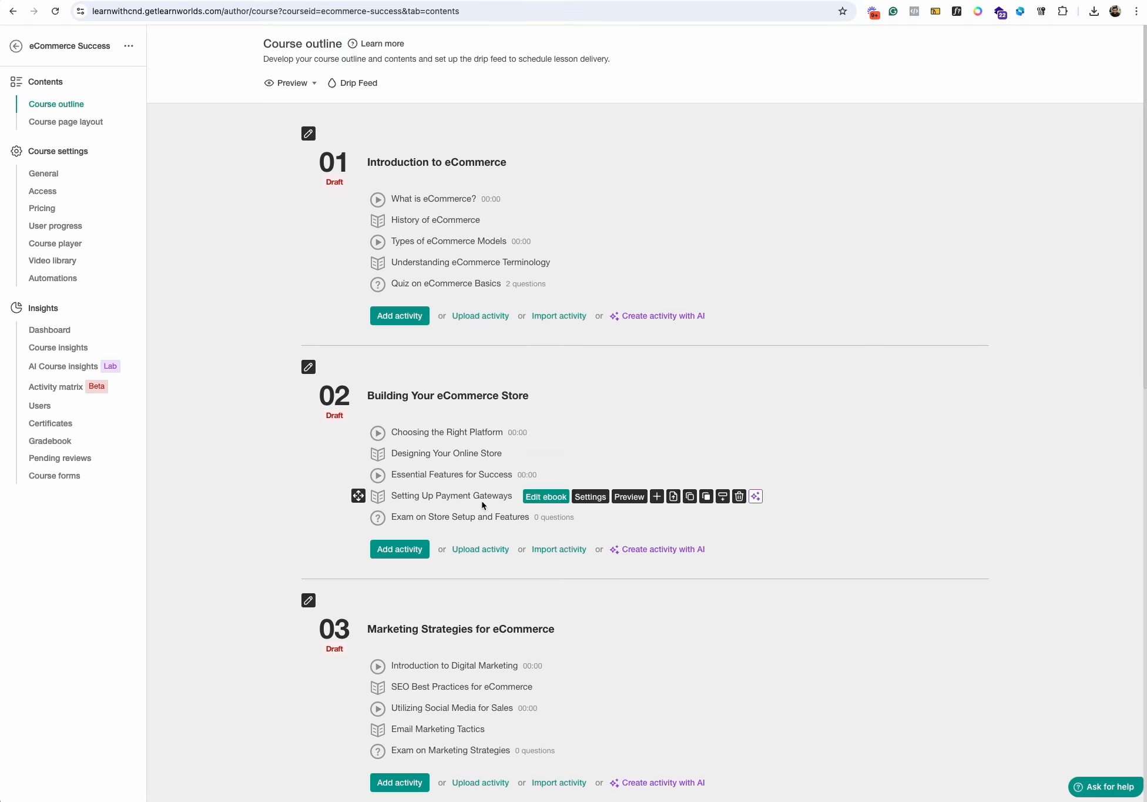
- Look at the content-building options of the "Shipping and Fulfillment Strategies" ebook and return to the course outline
{"action": "scroll", "coordinate": [482, 500], "scroll_direction": "down", "scroll_amount": 5}
{"action": "scroll", "coordinate": [501, 457], "scroll_direction": "down", "scroll_amount": 5}
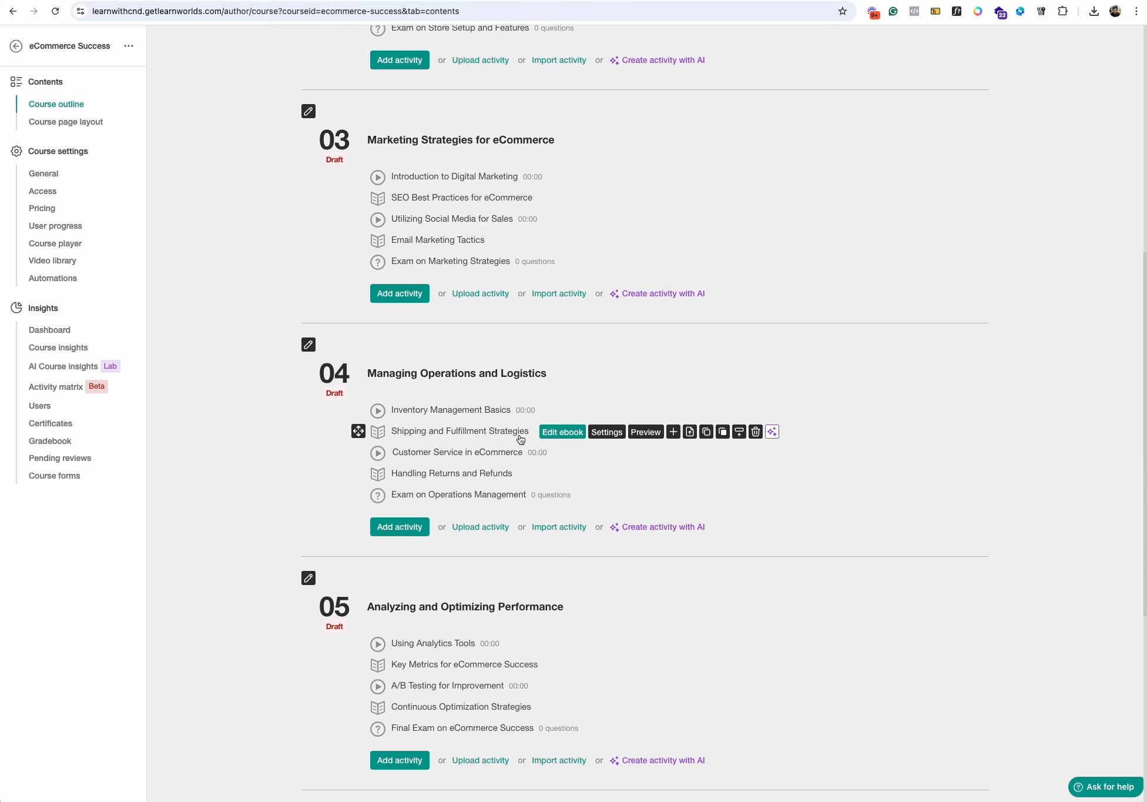
{"action": "left_click", "coordinate": [558, 431]}
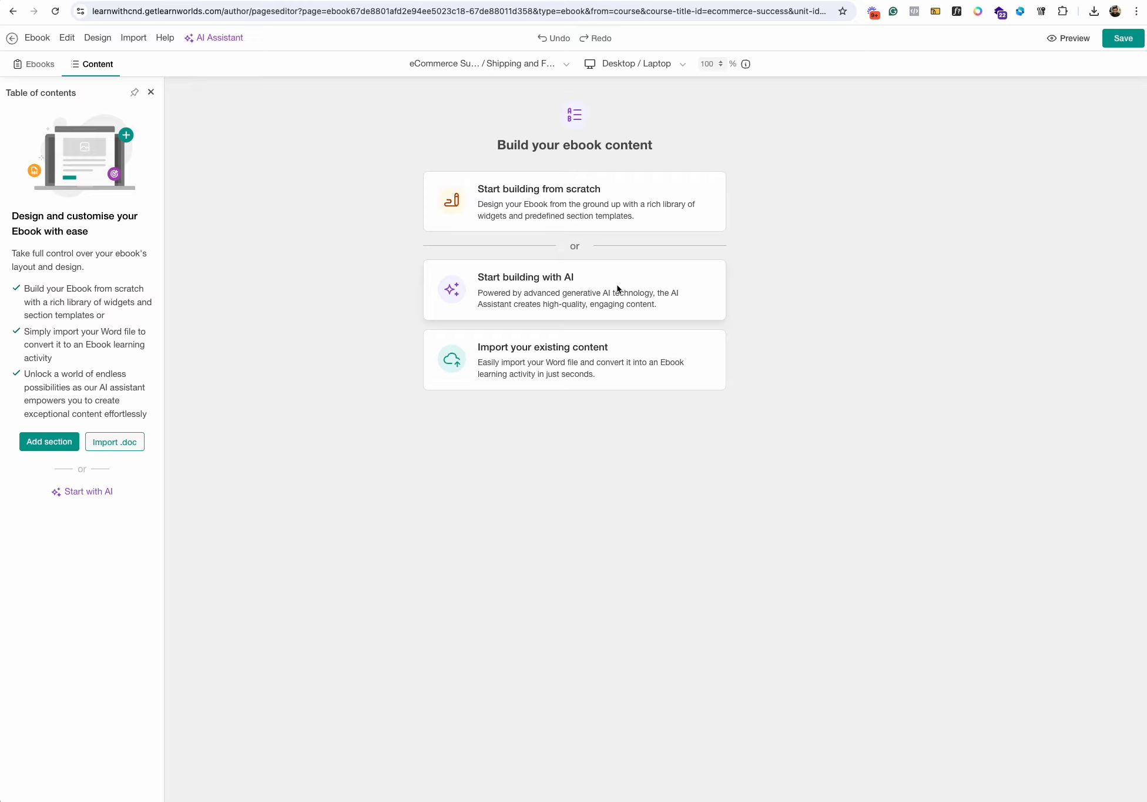
{"action": "left_click", "coordinate": [10, 39]}
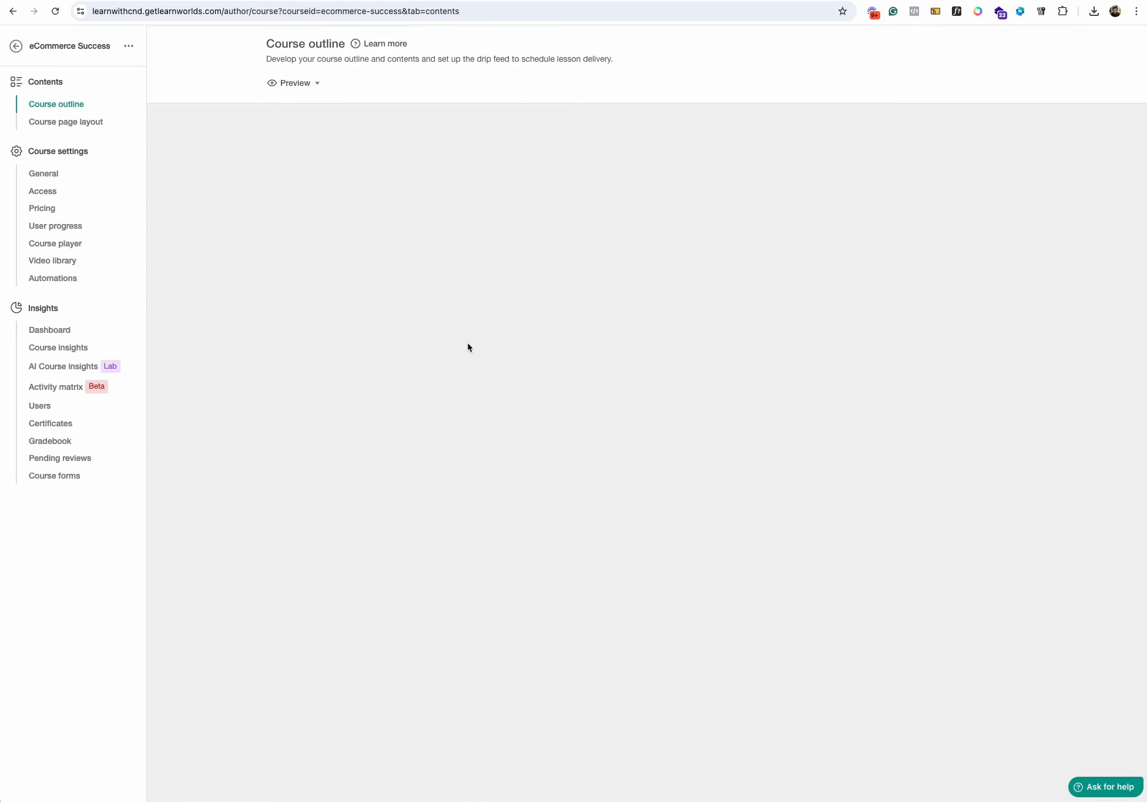
{"action": "scroll", "coordinate": [405, 194], "scroll_direction": "down", "scroll_amount": 15}
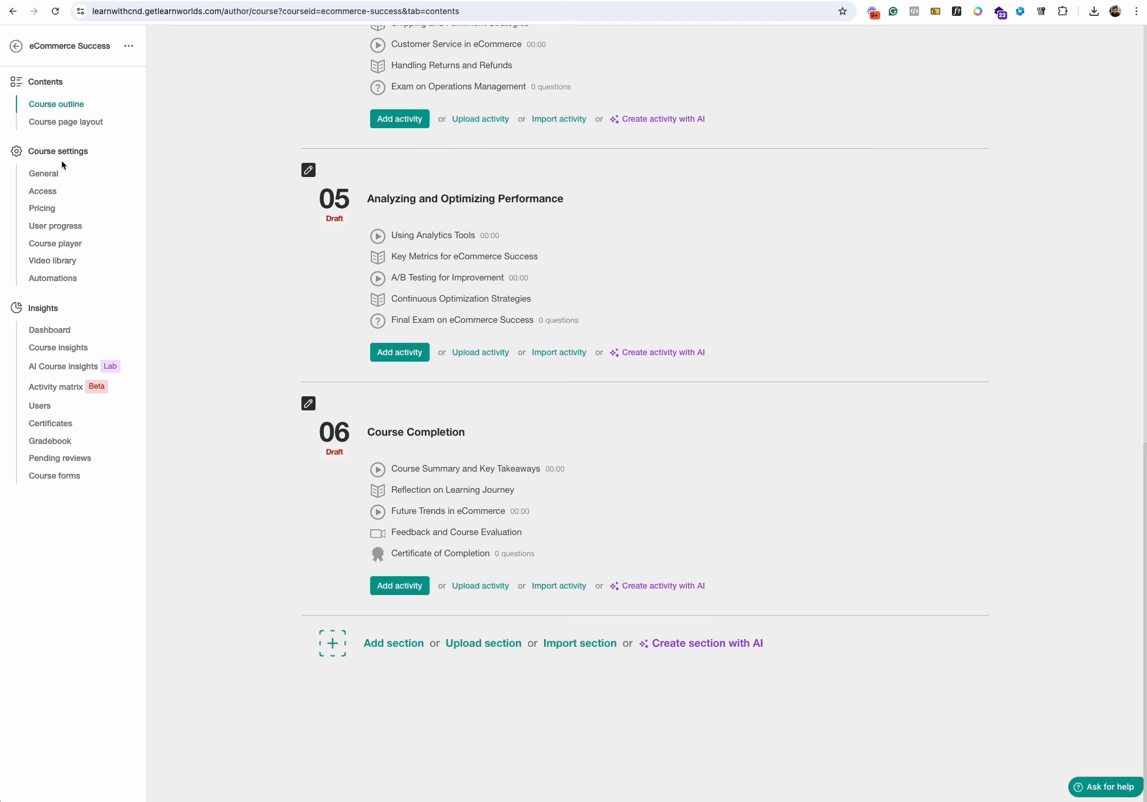
- Switch the course page's hero section to the dark layout with a grid of six info cards, and leave the page editor
{"action": "left_click", "coordinate": [67, 124]}
{"action": "mouse_move", "coordinate": [552, 293]}
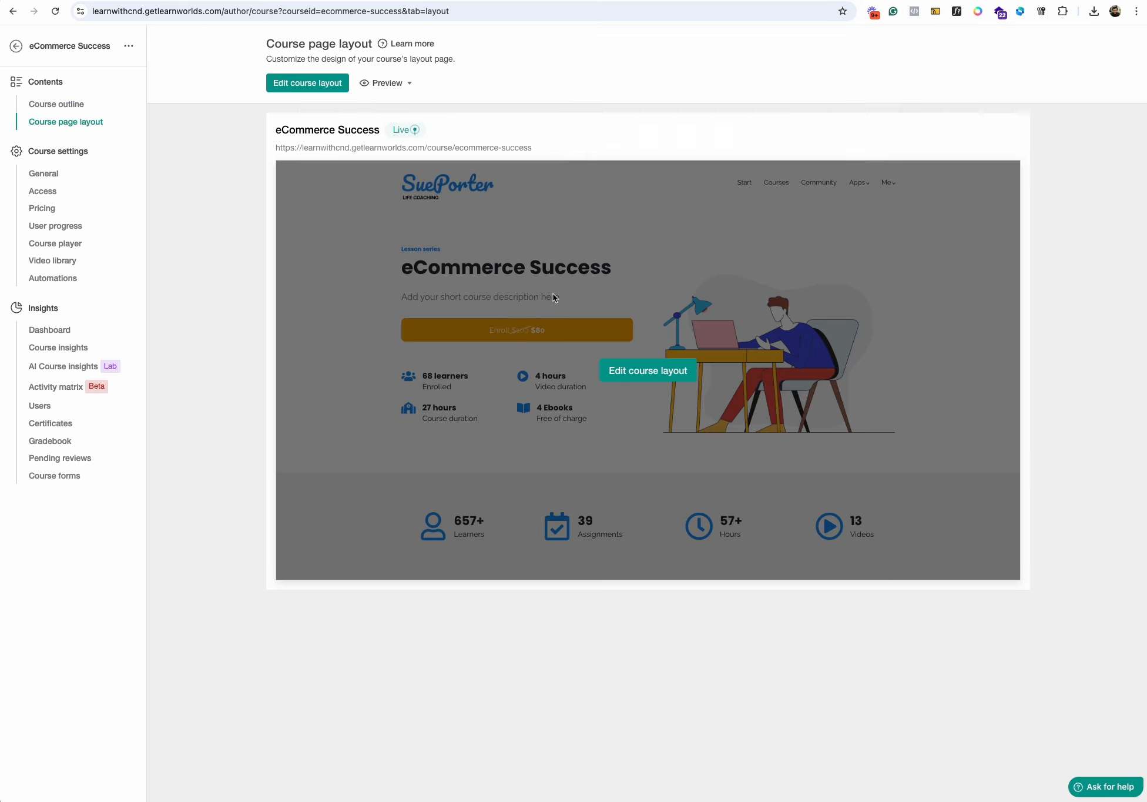
{"action": "left_click", "coordinate": [666, 373]}
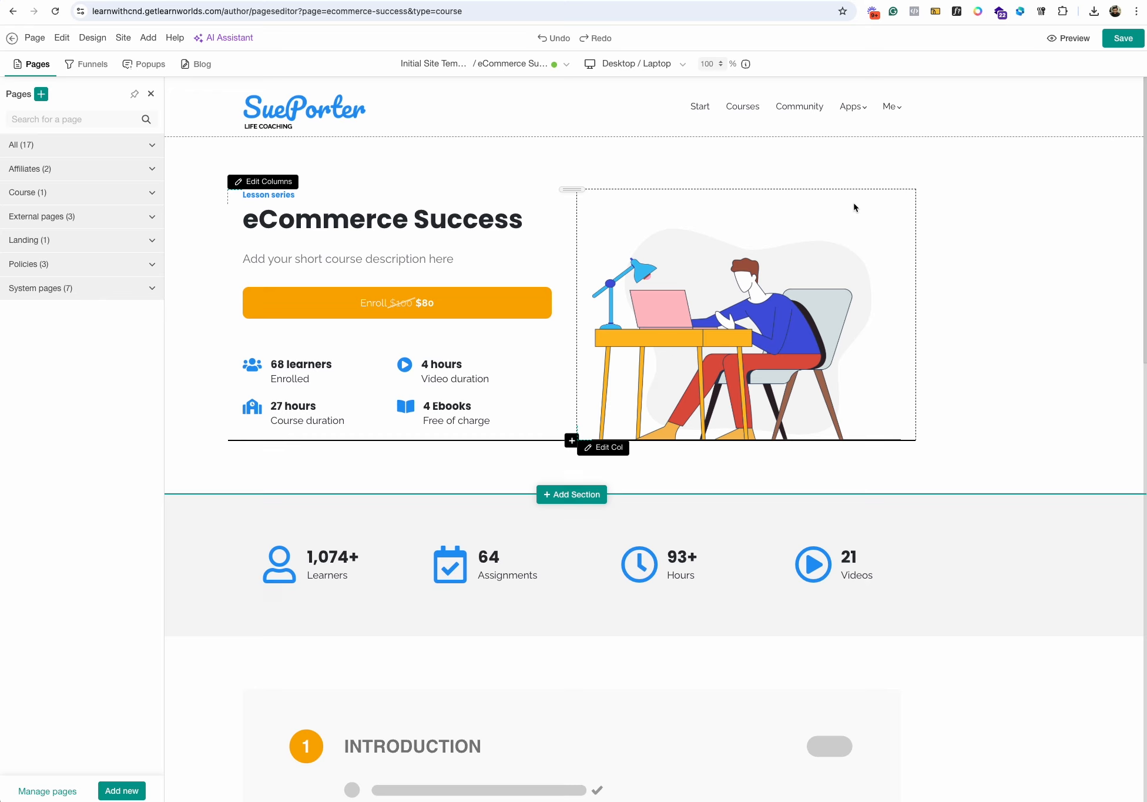
{"action": "left_click", "coordinate": [1009, 177]}
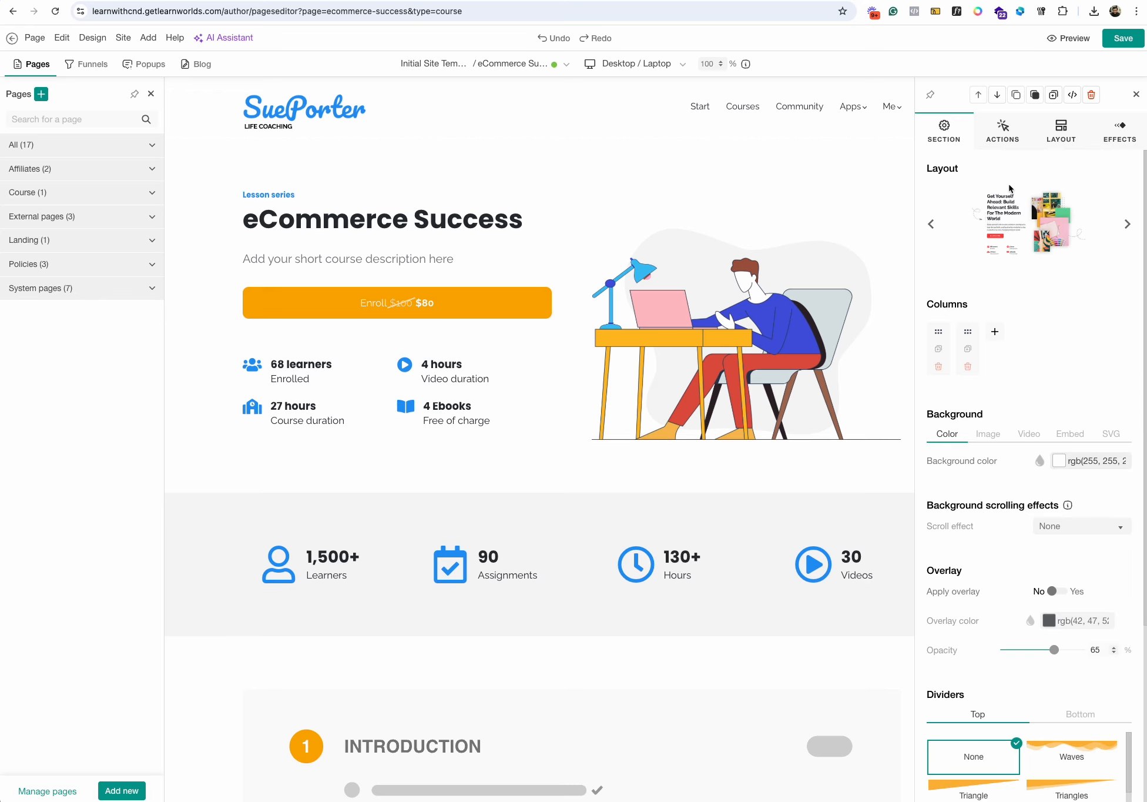
{"action": "left_click", "coordinate": [1128, 225]}
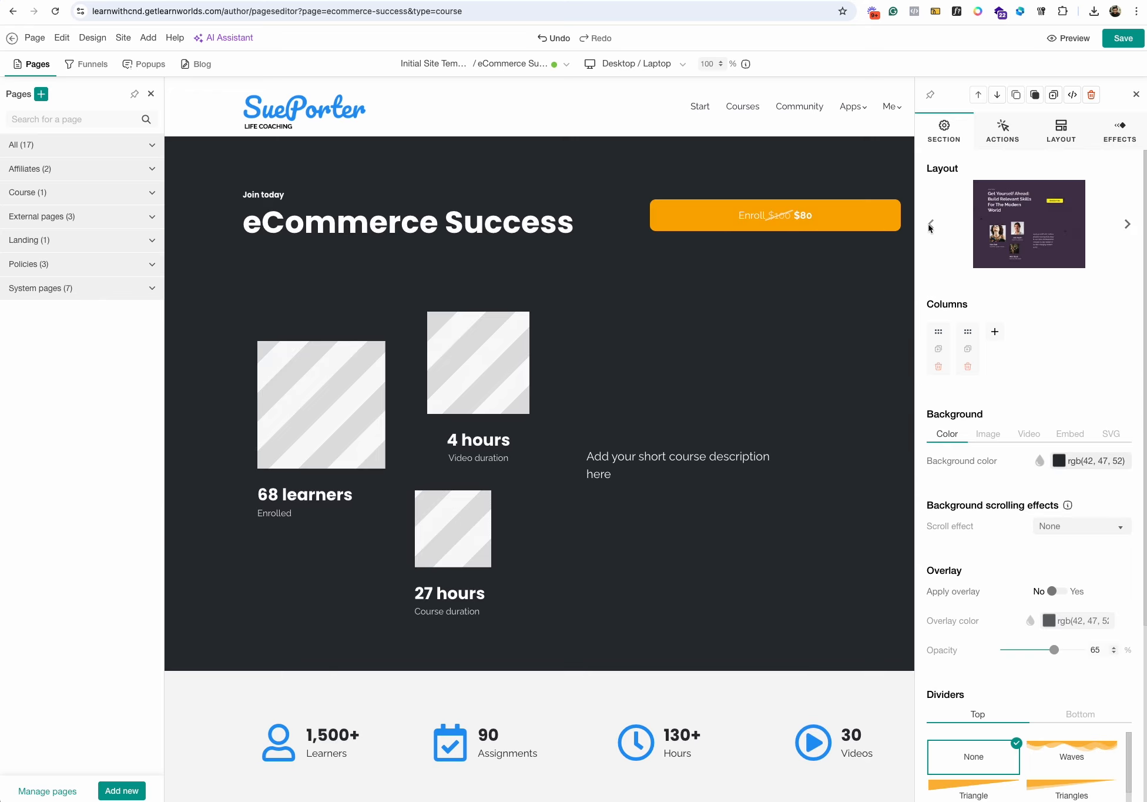
{"action": "left_click", "coordinate": [931, 225]}
{"action": "left_click", "coordinate": [930, 223]}
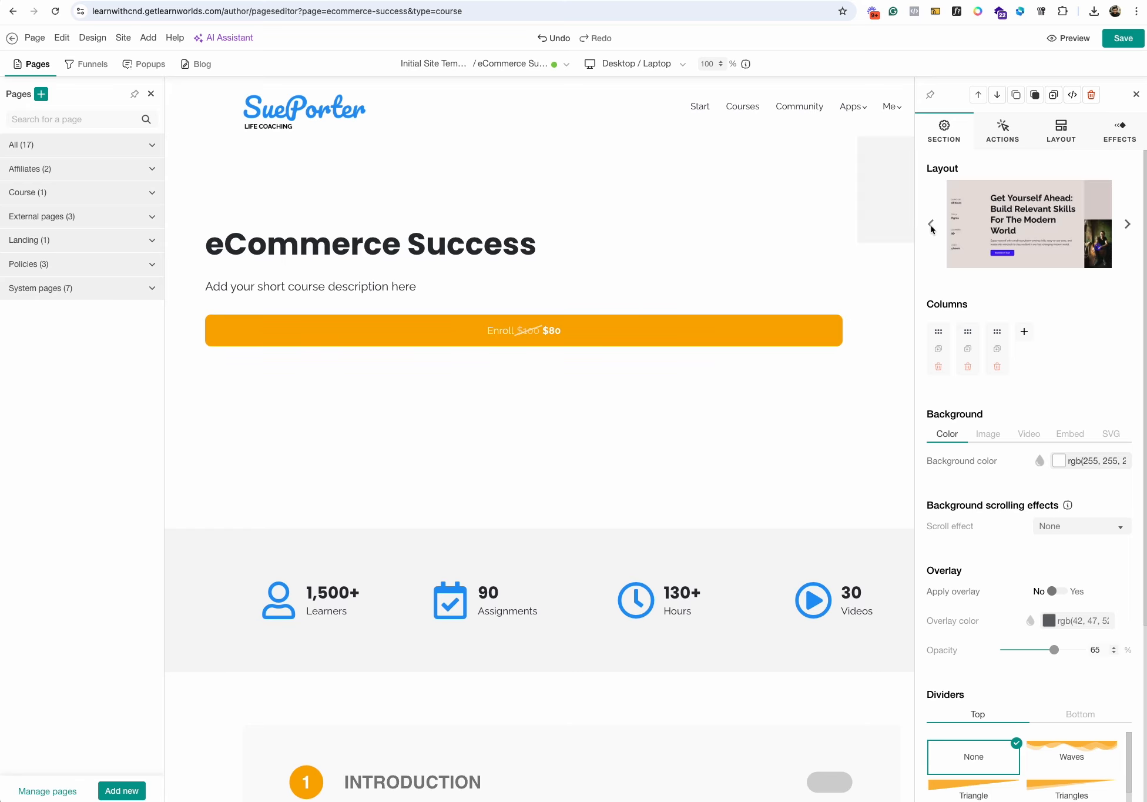
{"action": "left_click", "coordinate": [930, 224]}
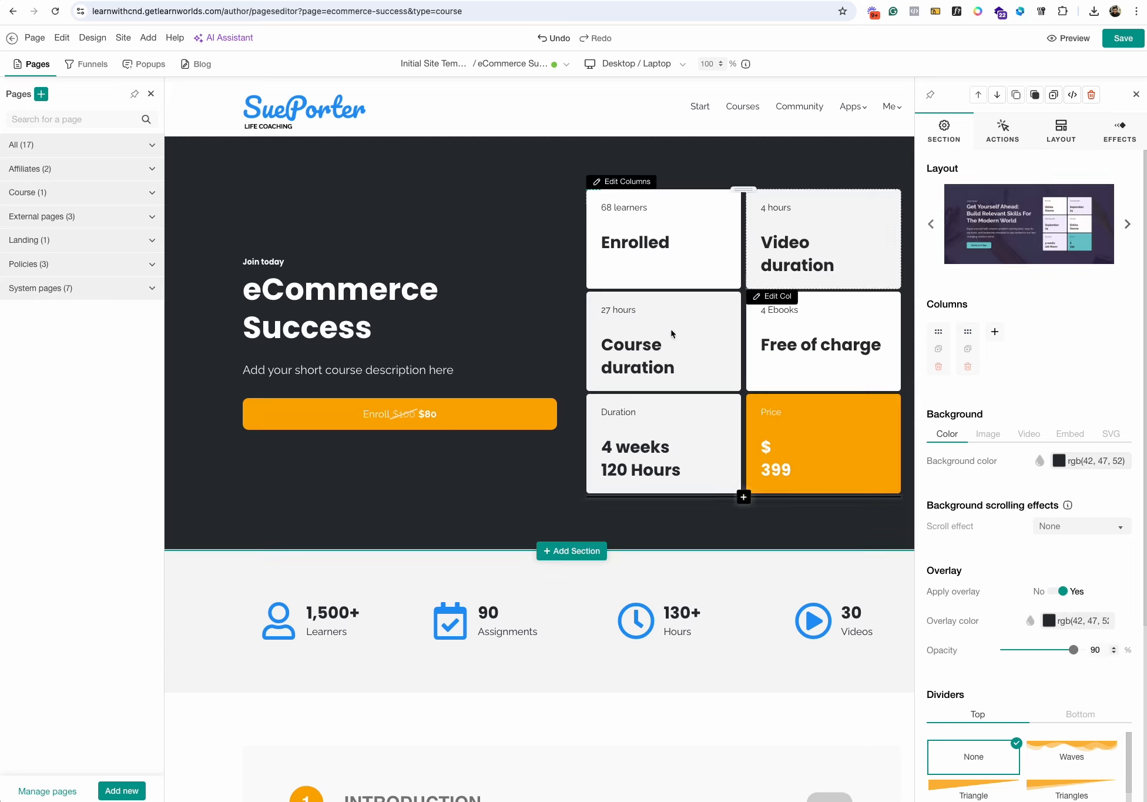
{"action": "scroll", "coordinate": [497, 372], "scroll_direction": "down", "scroll_amount": 5}
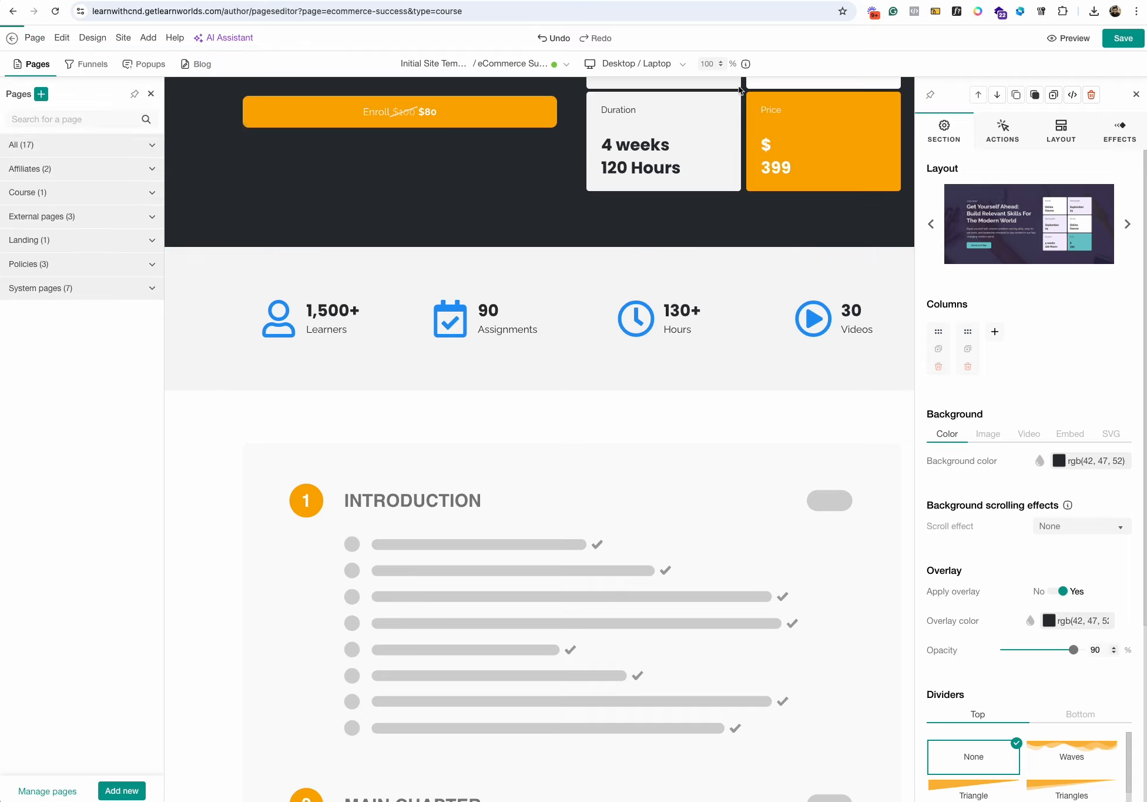
{"action": "left_click", "coordinate": [11, 39]}
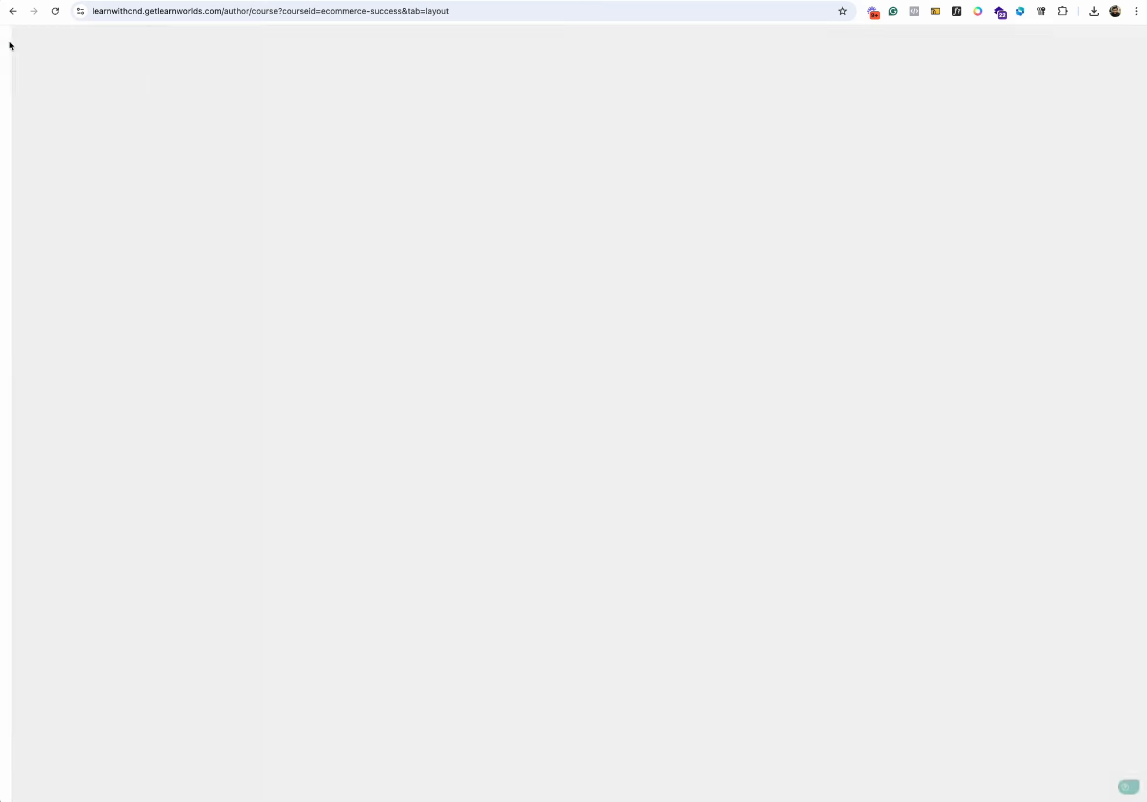
- Review the course's General settings, covering the course card, author details, categories, notification emails and SEO
{"action": "left_click", "coordinate": [57, 176]}
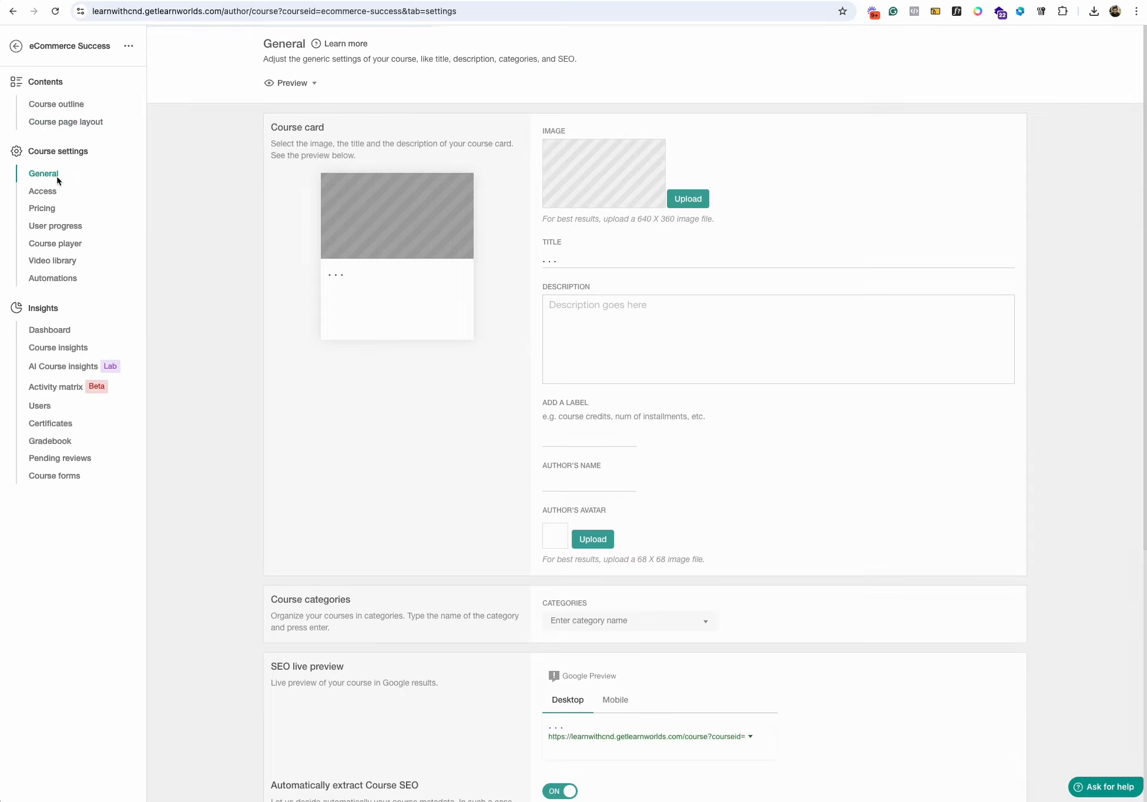
{"action": "scroll", "coordinate": [612, 375], "scroll_direction": "down", "scroll_amount": 3}
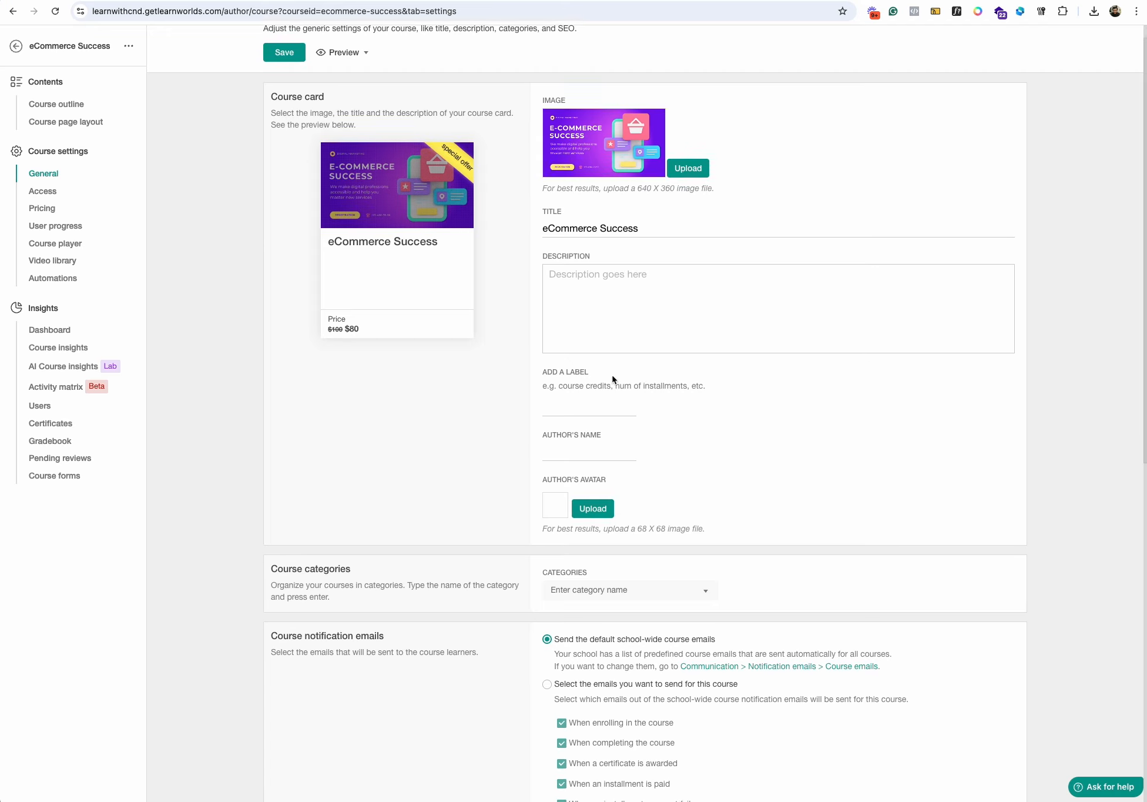
{"action": "left_click", "coordinate": [573, 397]}
{"action": "scroll", "coordinate": [595, 406], "scroll_direction": "down", "scroll_amount": 4}
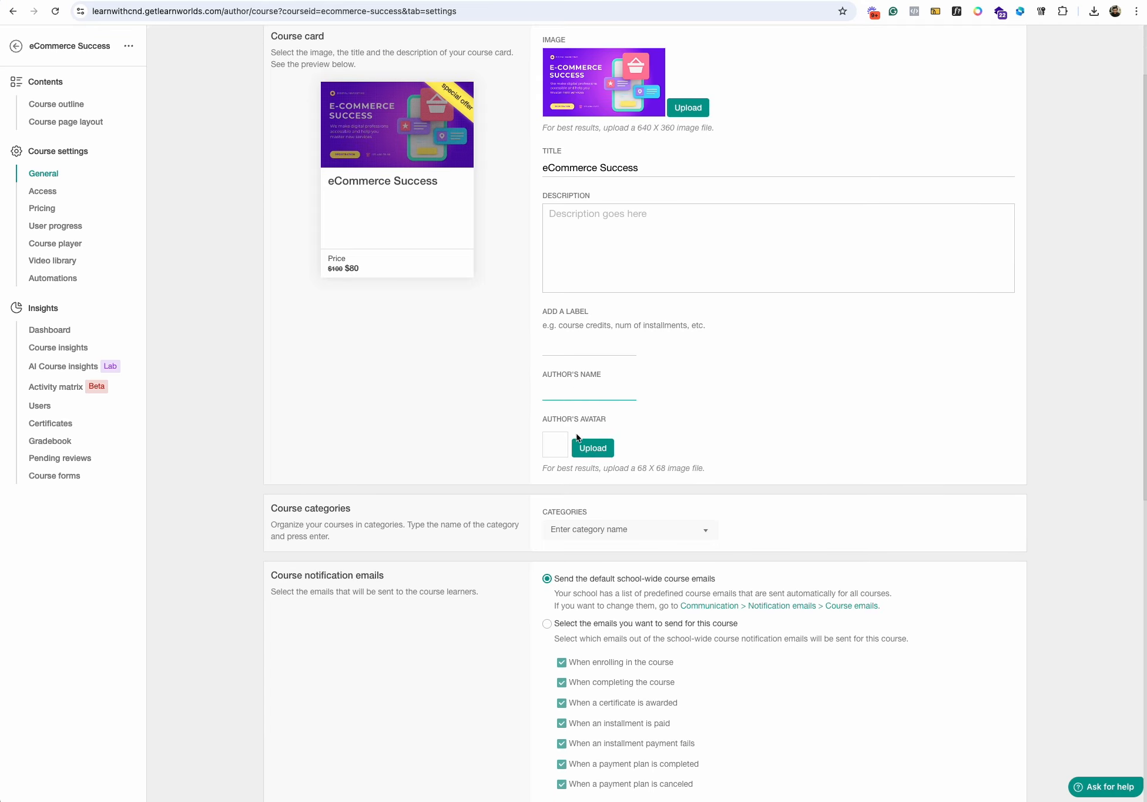
{"action": "scroll", "coordinate": [623, 364], "scroll_direction": "down", "scroll_amount": 2}
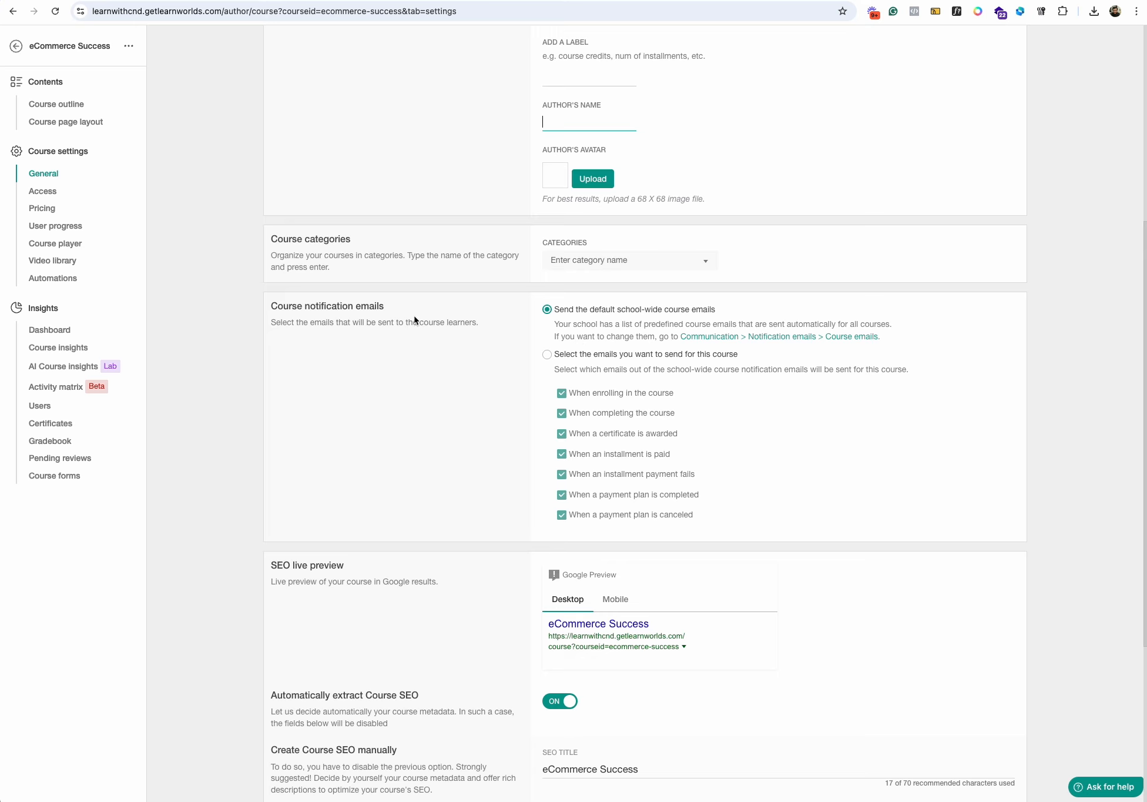
{"action": "scroll", "coordinate": [415, 318], "scroll_direction": "down", "scroll_amount": 5}
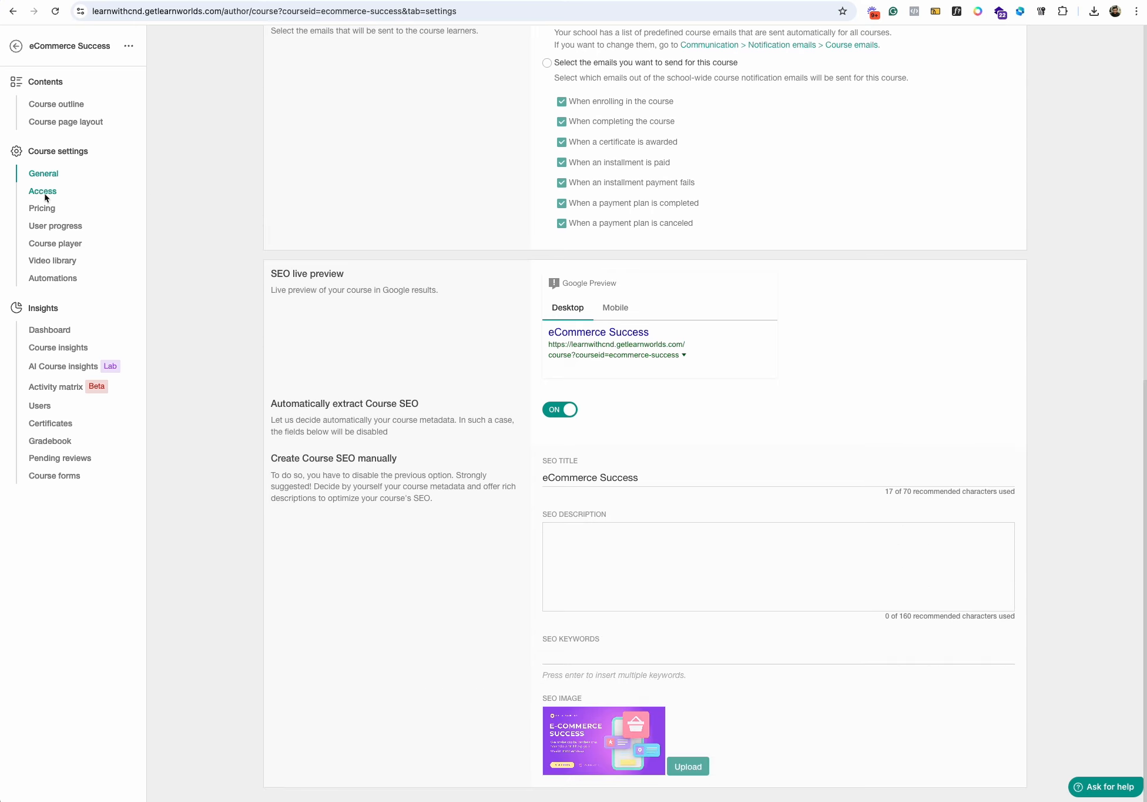
- In the course's Access settings, set the after-purchase navigation to Course player
{"action": "left_click", "coordinate": [43, 194]}
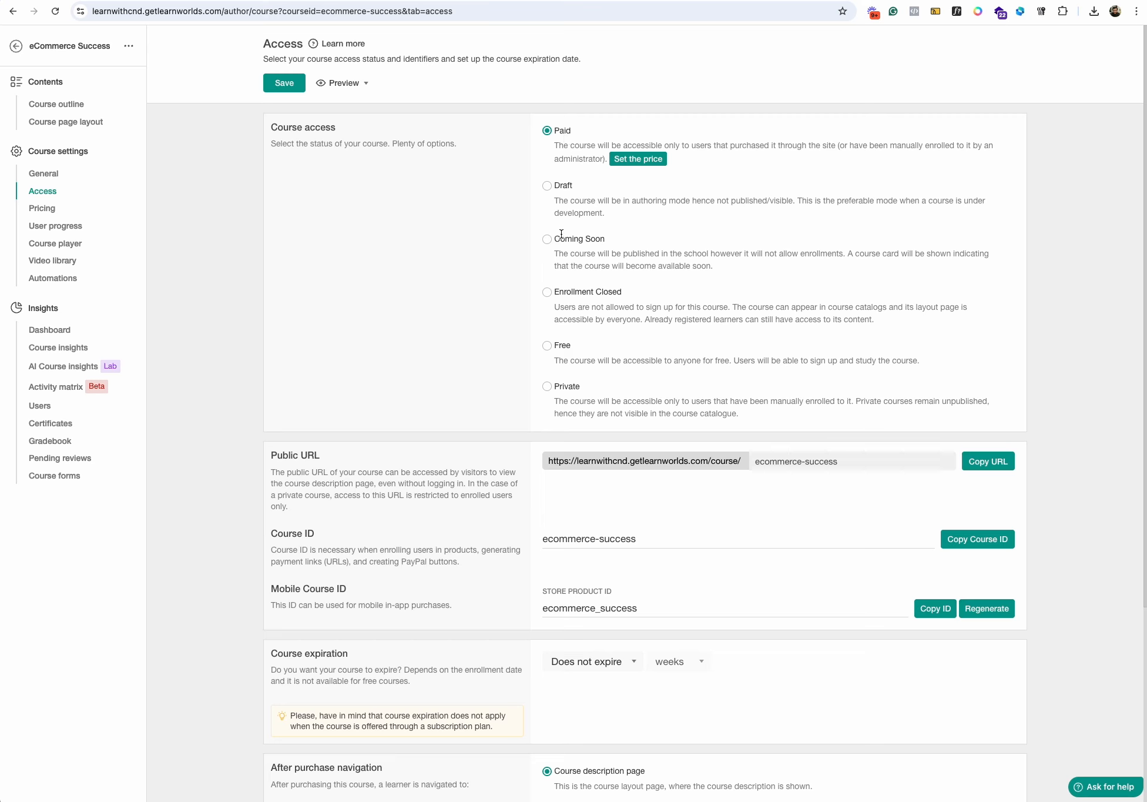
{"action": "scroll", "coordinate": [586, 280], "scroll_direction": "down", "scroll_amount": 5}
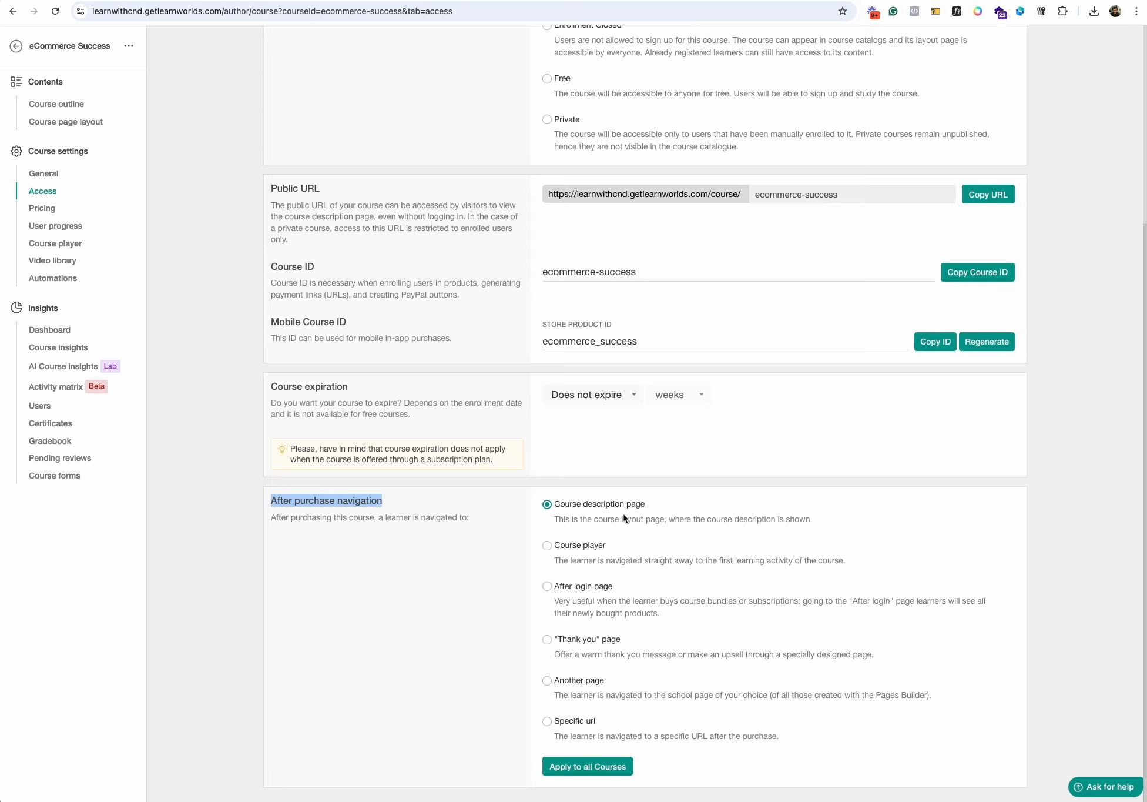
{"action": "left_click", "coordinate": [543, 547]}
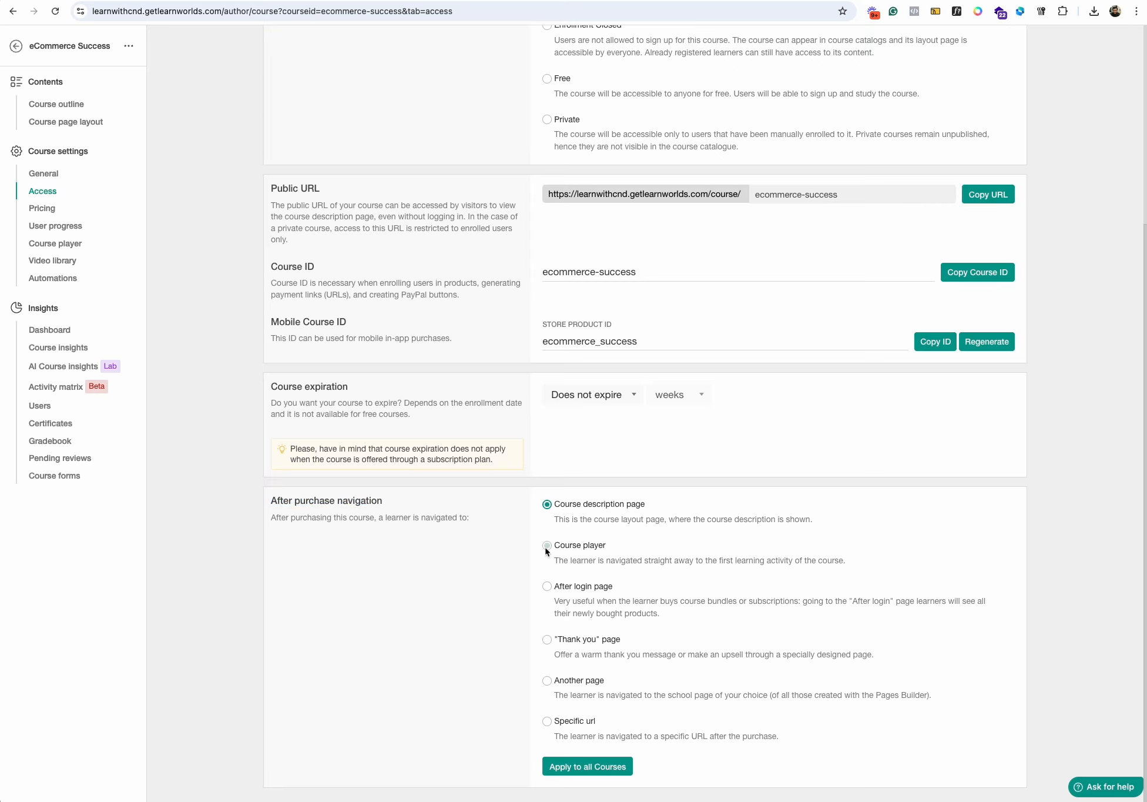
{"action": "scroll", "coordinate": [968, 233], "scroll_direction": "up", "scroll_amount": 5}
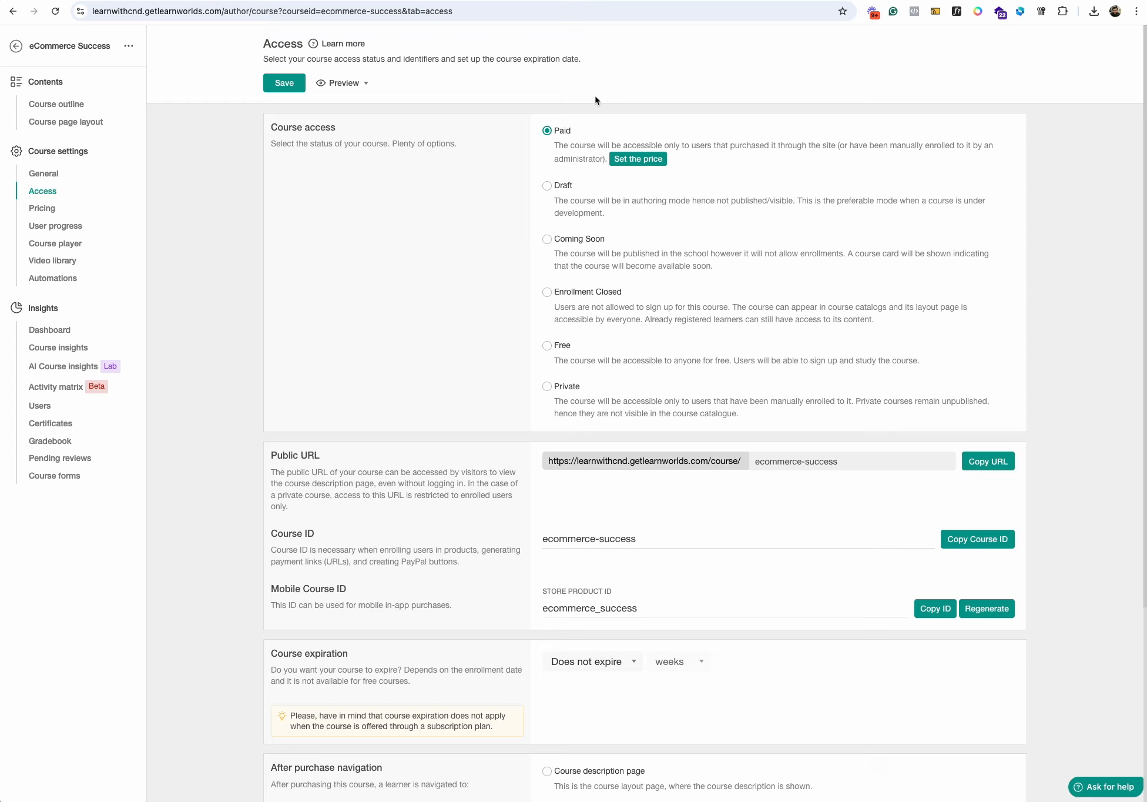
- Look over the course's Pricing settings and its User progress completion rules
{"action": "left_click", "coordinate": [51, 209]}
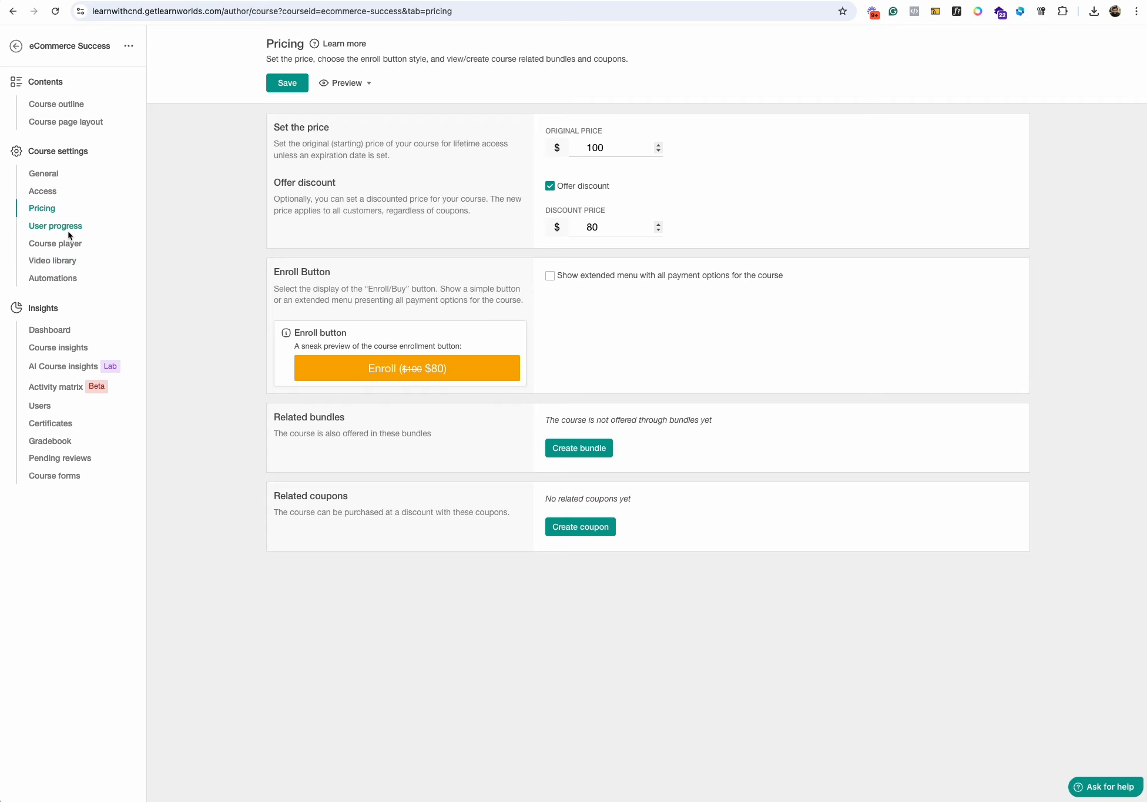
{"action": "left_click", "coordinate": [55, 227]}
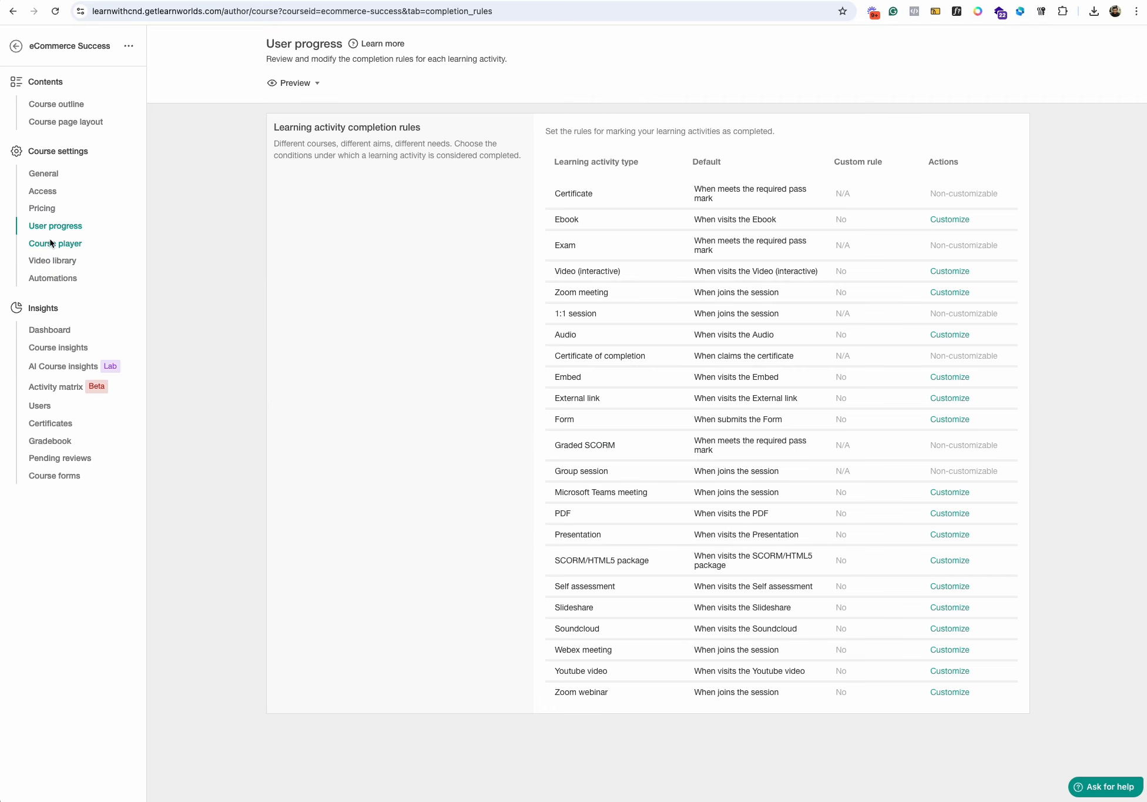
- Set the course player skin to Classic and save the course player settings
{"action": "left_click", "coordinate": [51, 244]}
{"action": "left_click", "coordinate": [829, 176]}
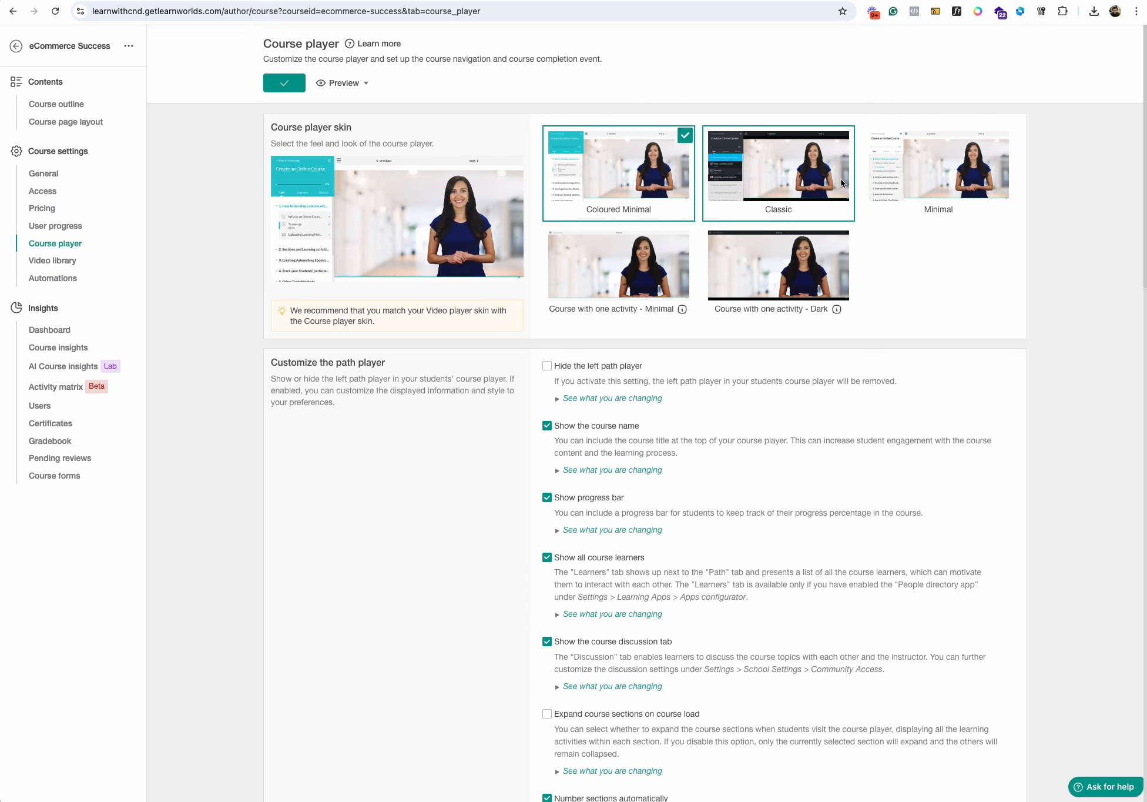
{"action": "left_click", "coordinate": [281, 83]}
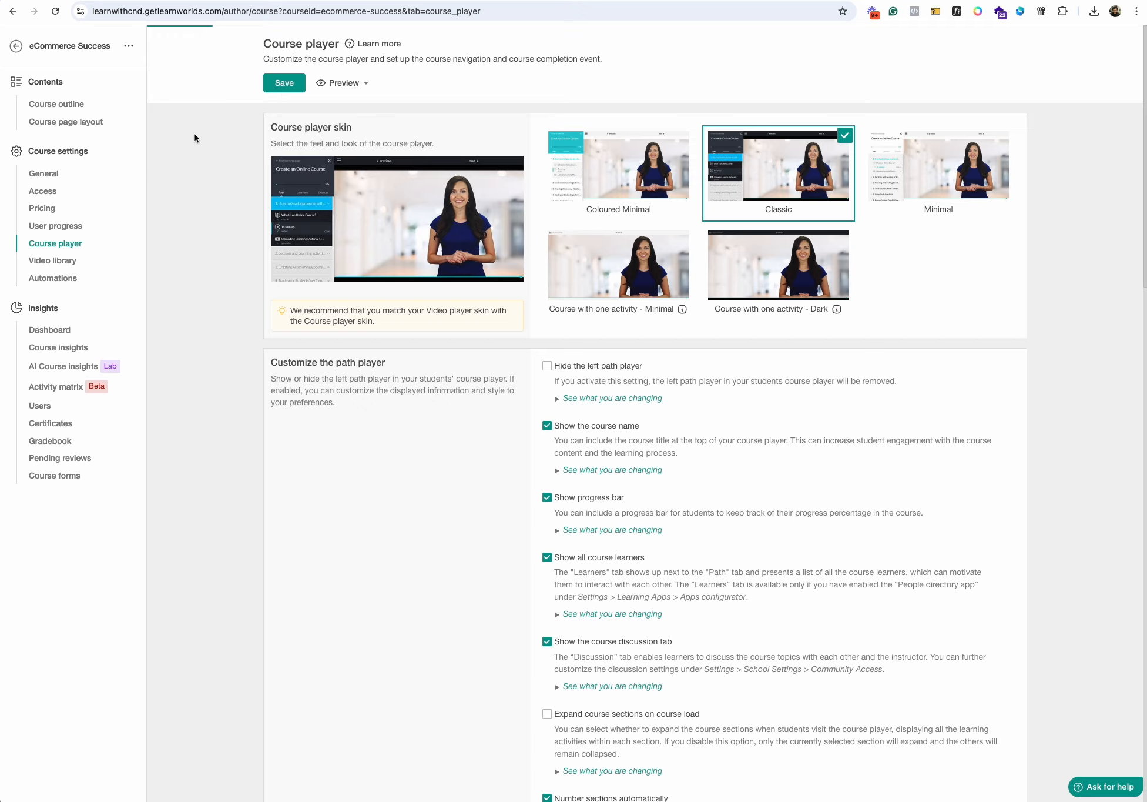
- Look at the course's video library and the video source options of the "What is eCommerce?" activity
{"action": "left_click", "coordinate": [51, 261]}
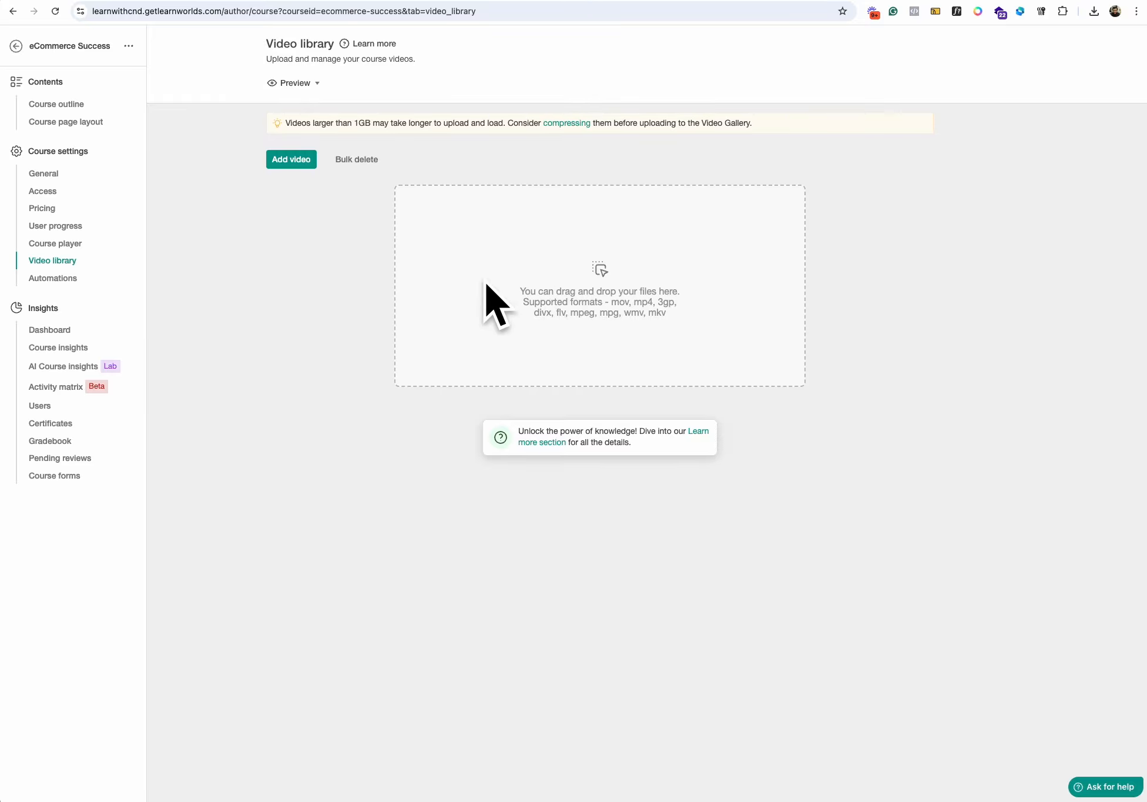
{"action": "left_click", "coordinate": [70, 102]}
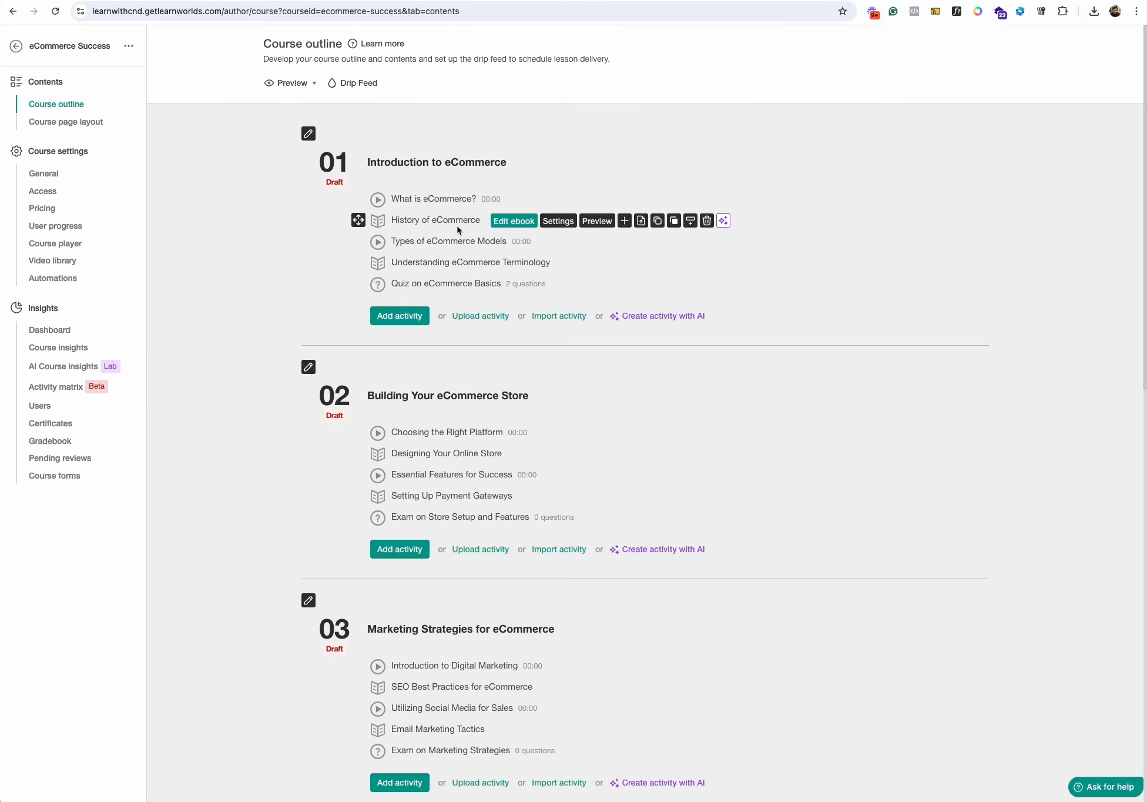
{"action": "left_click", "coordinate": [520, 199]}
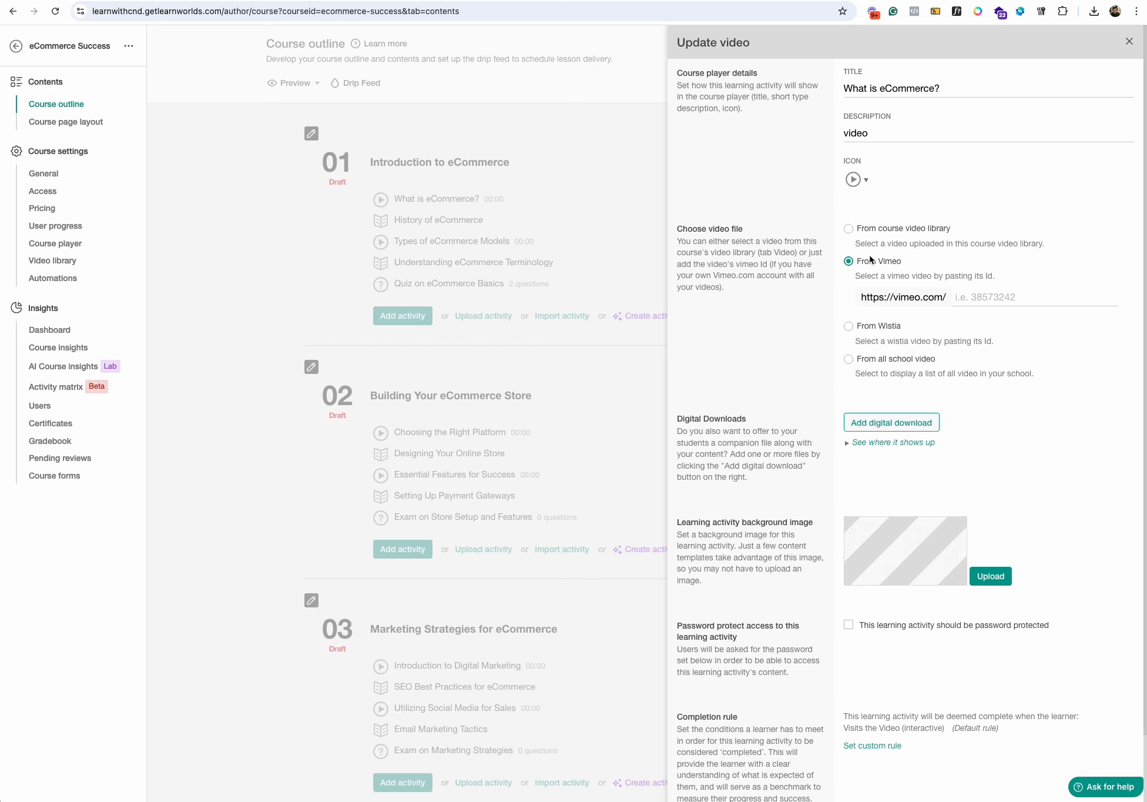
{"action": "left_click", "coordinate": [330, 200]}
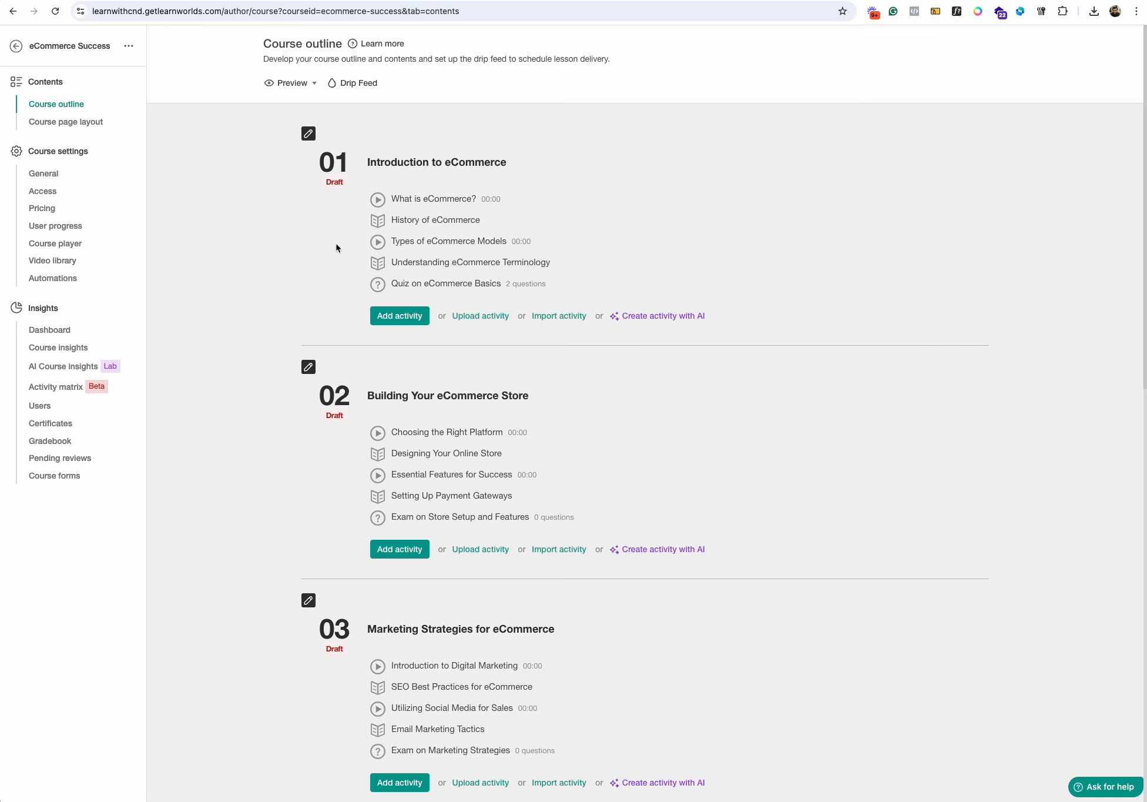
- Open the course's Automations page
{"action": "left_click", "coordinate": [70, 277]}
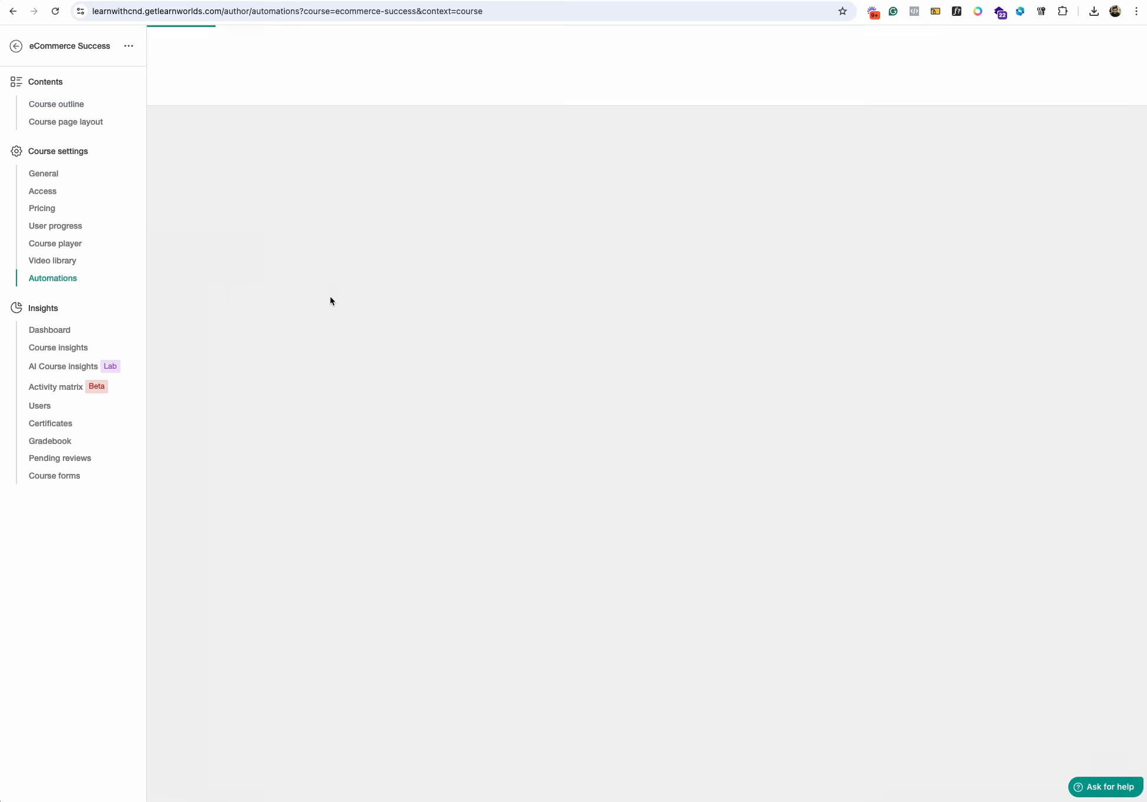